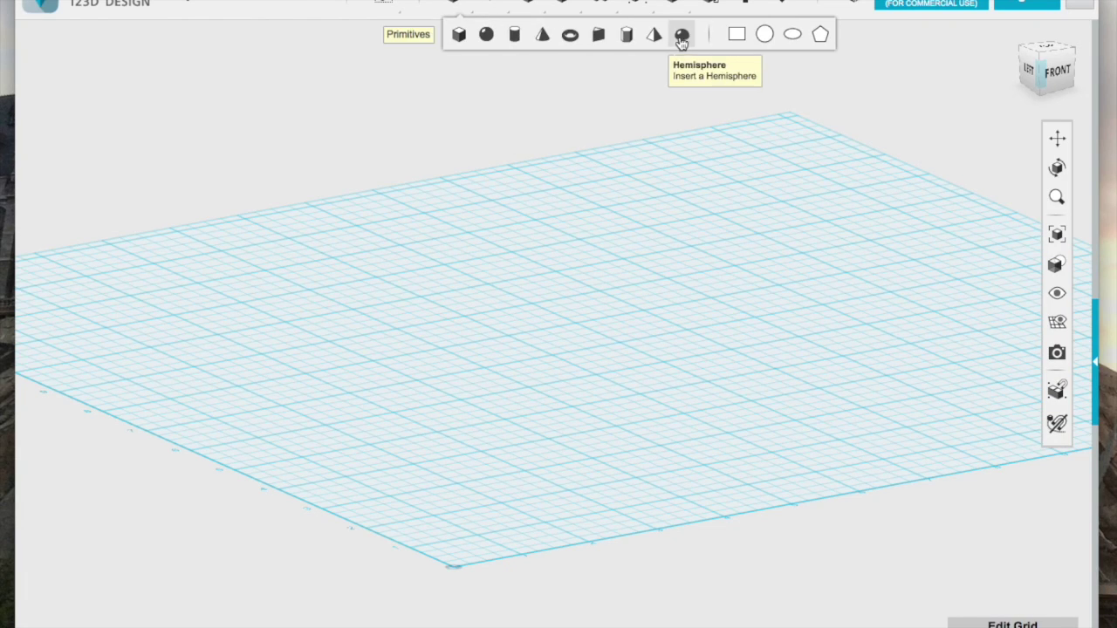
- Place a hemisphere on the grid, reposition it, and paste a duplicate dome
click(495, 429)
key(ctrl+t)
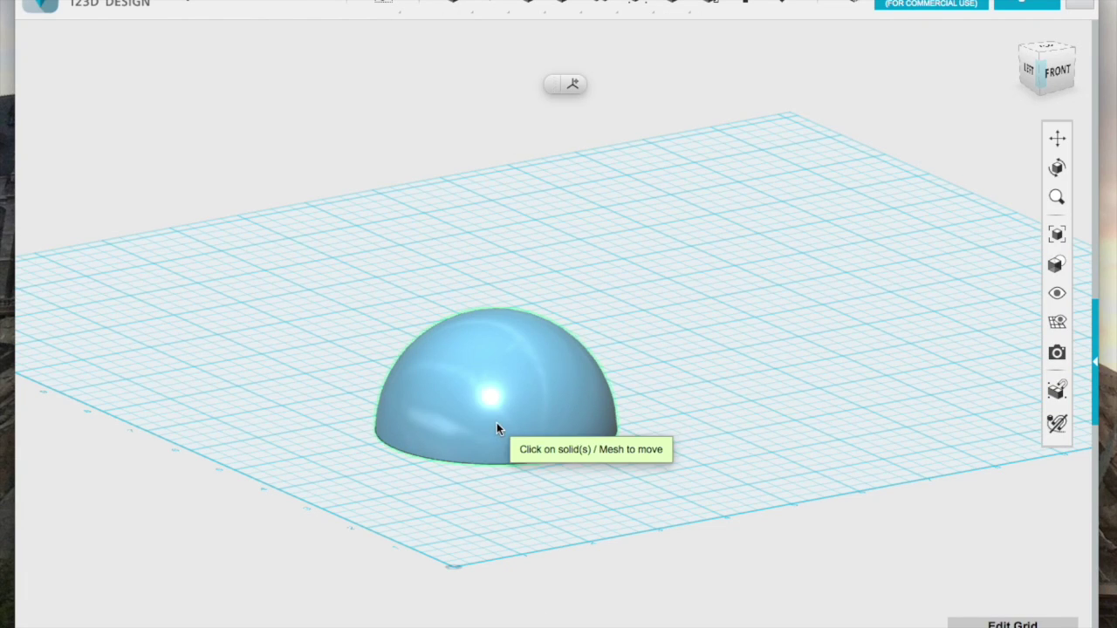
drag(515, 386, 454, 391)
key(ctrl+c)
key(ctrl+v)
- Switch to Front view and place a small cylinder above the domes
click(668, 461)
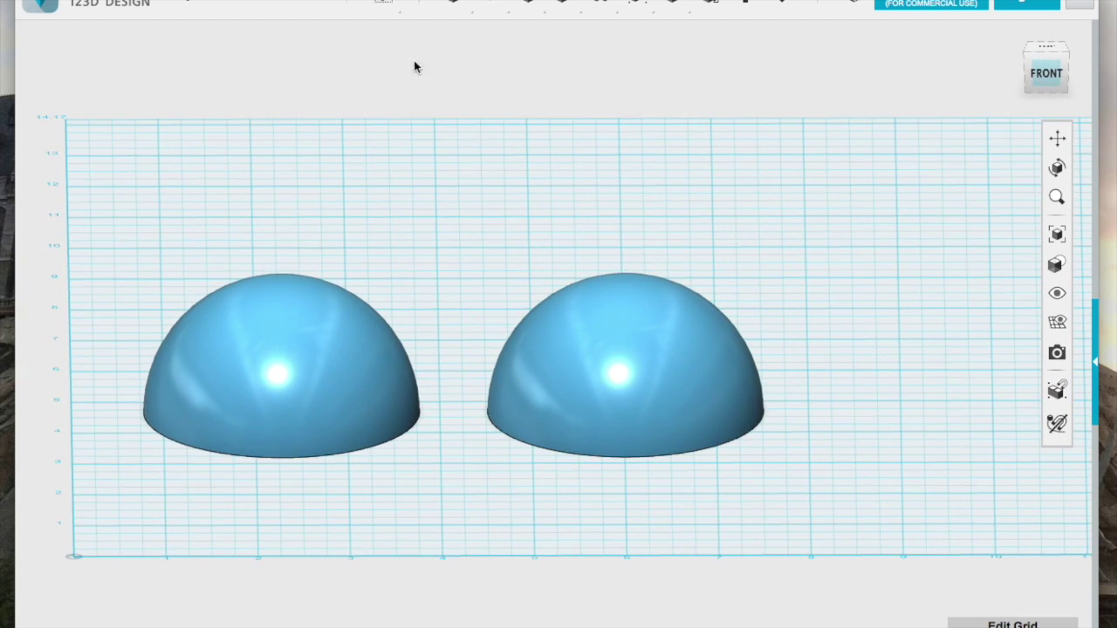
mouse_move(455, 2)
click(515, 42)
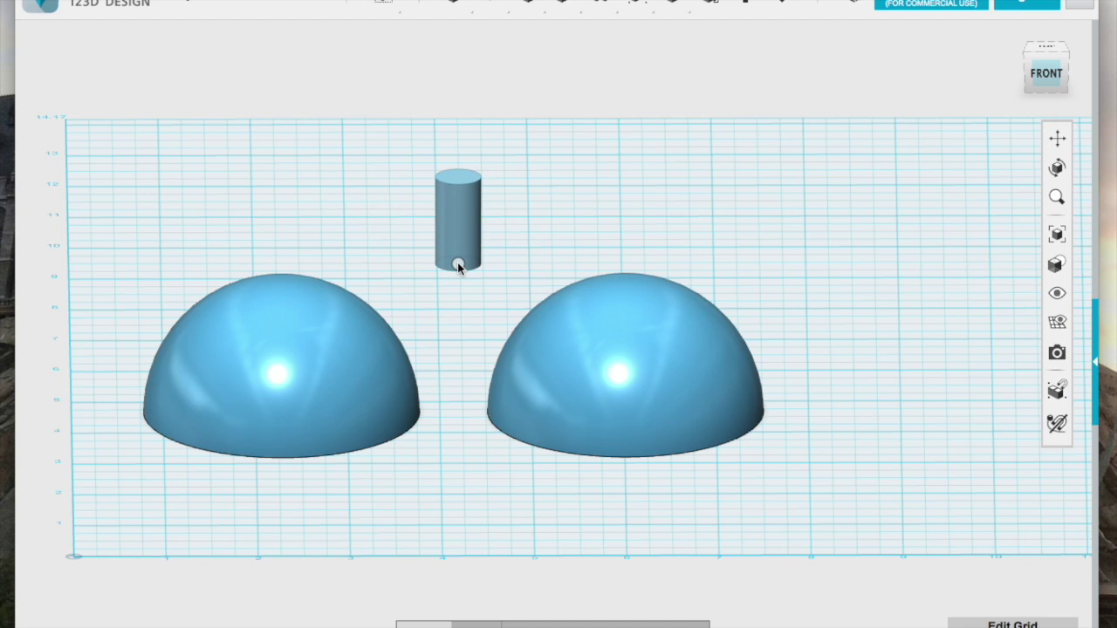
click(462, 218)
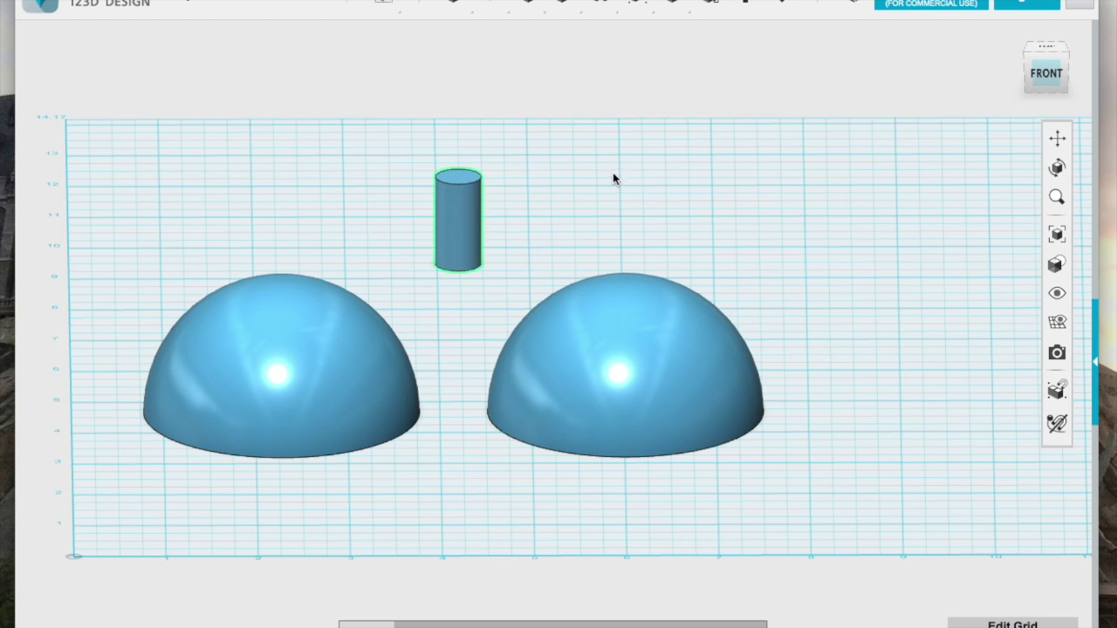
right_drag(613, 172, 497, 90)
click(497, 93)
- Centre the cylinder on the left hemisphere and raise it above the dome
shift+click(340, 340)
click(415, 39)
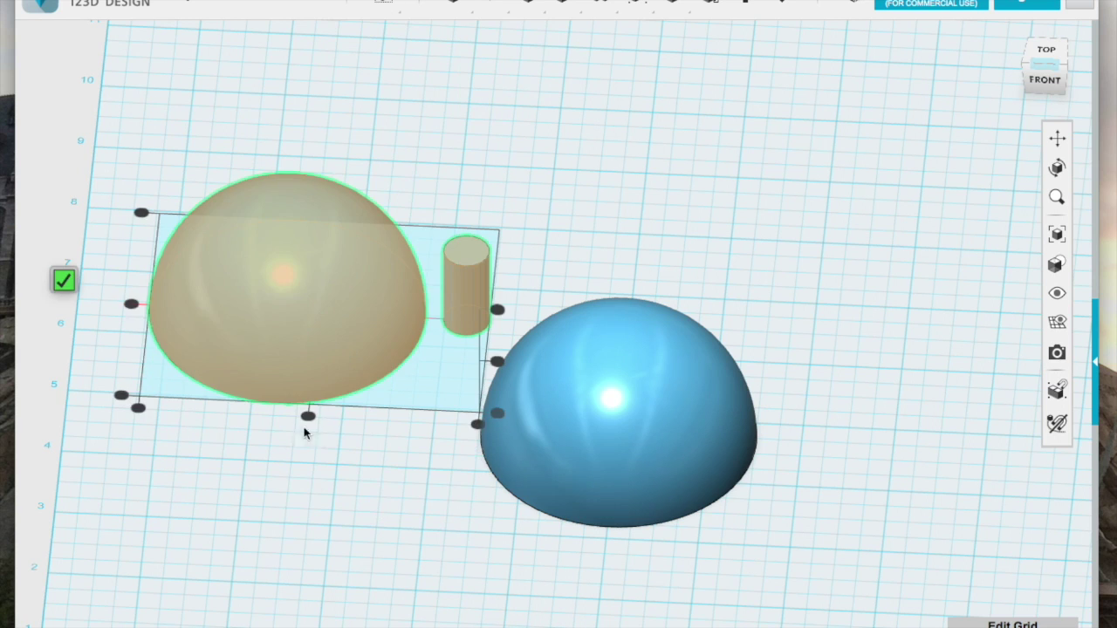
click(305, 419)
right_drag(519, 367, 380, 439)
click(379, 439)
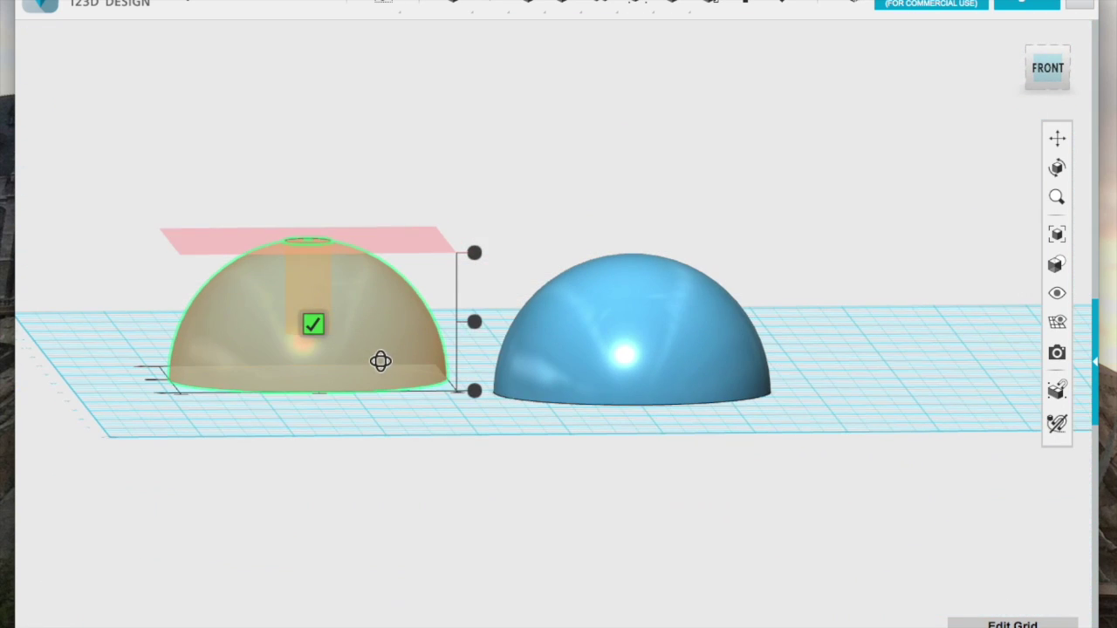
drag(308, 229, 304, 168)
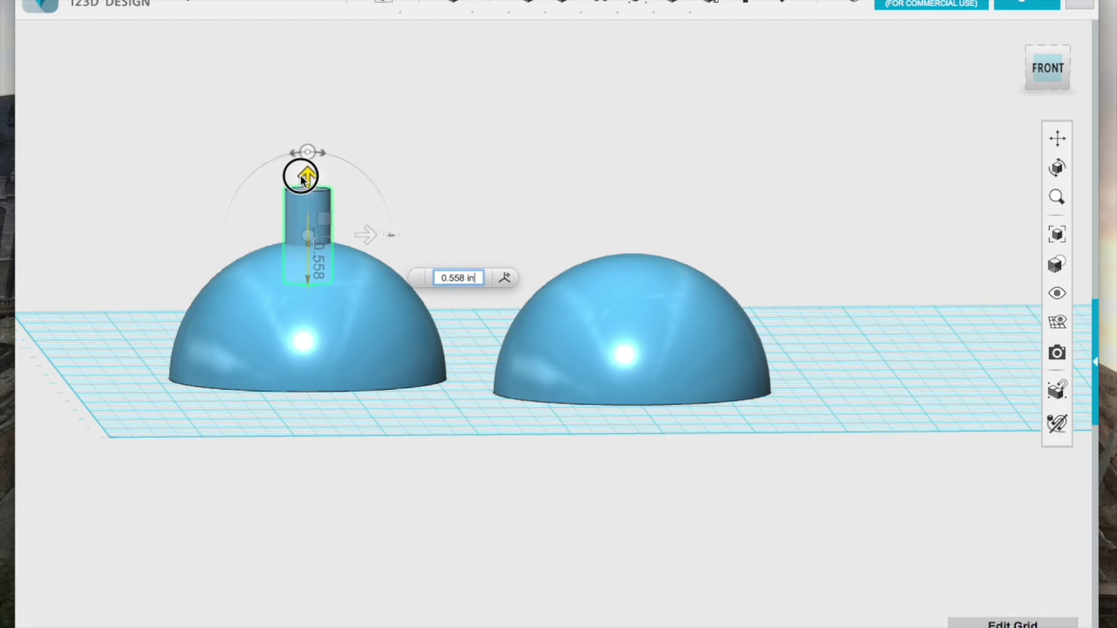
key(BackSpace)
key(BackSpace)
key(Return)
right_drag(475, 284, 625, 294)
- Merge the cylinder into the left dome
click(307, 223)
mouse_move(650, 12)
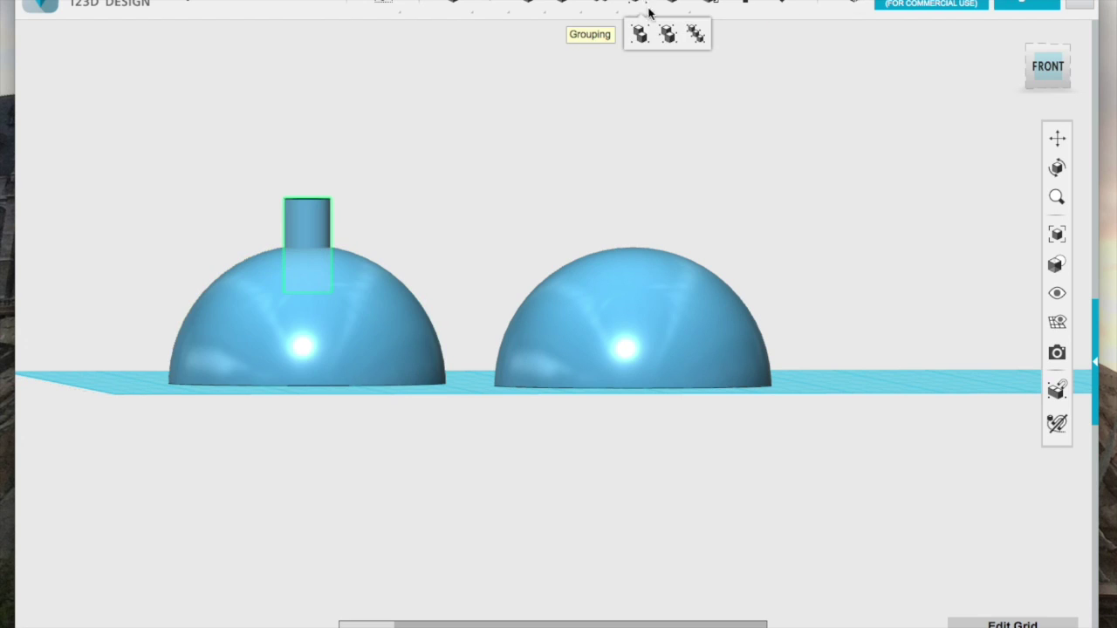
click(677, 34)
click(366, 271)
click(307, 228)
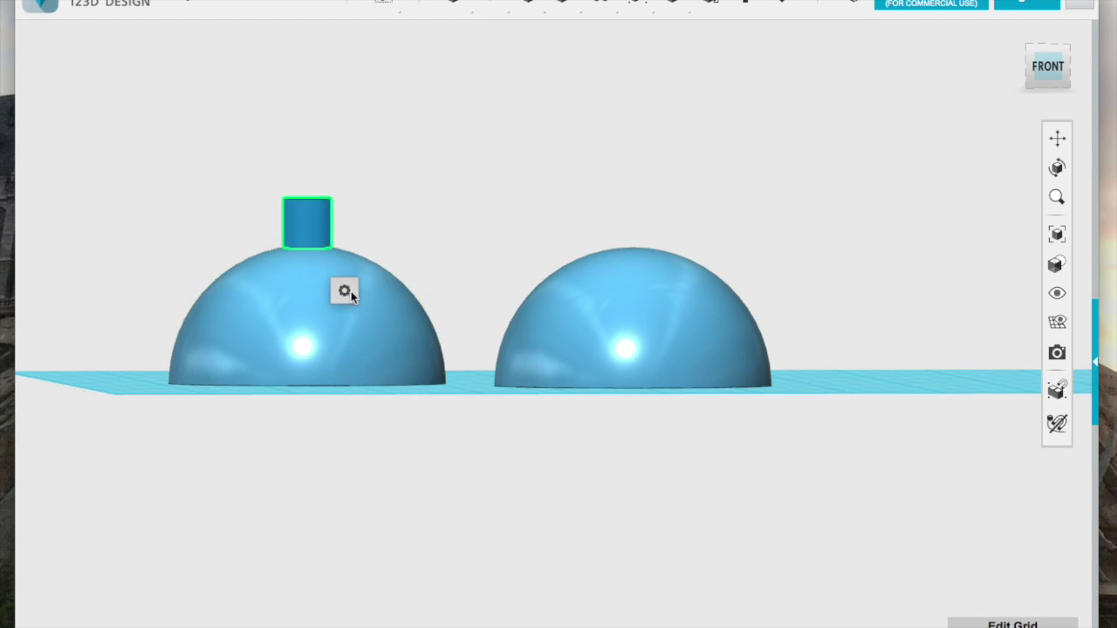
- Rotate the merged dome and neck 180° into an upside-down bowl
key(ctrl+t)
click(341, 297)
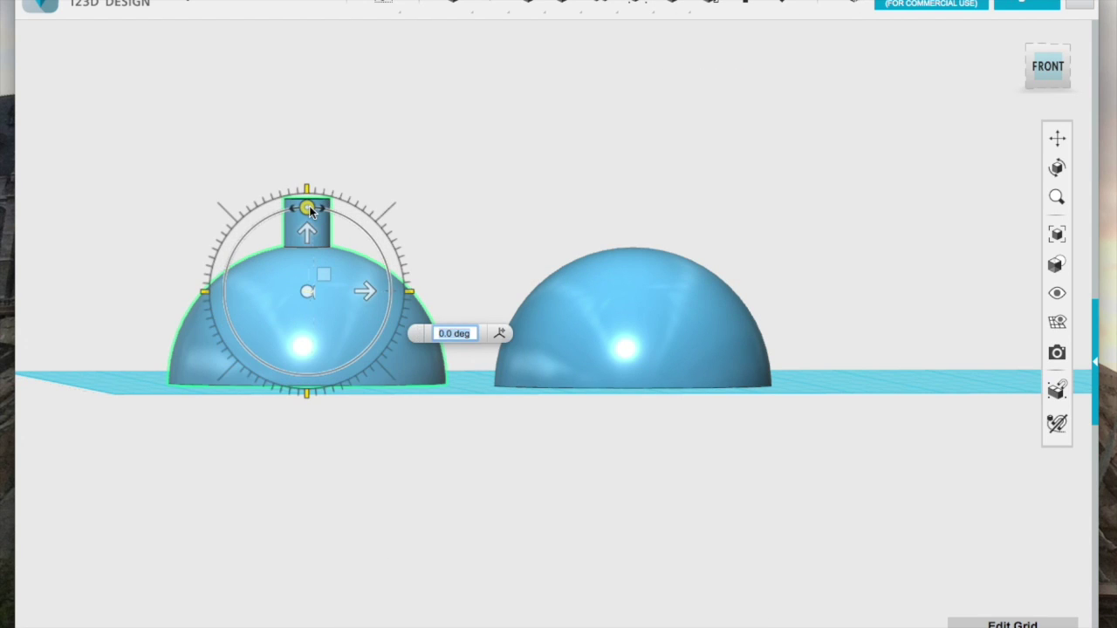
text(180)
key(Return)
- Centre the bowl over the other dome and lift it 1.373 in onto it
shift+click(587, 309)
mouse_move(383, 4)
click(414, 34)
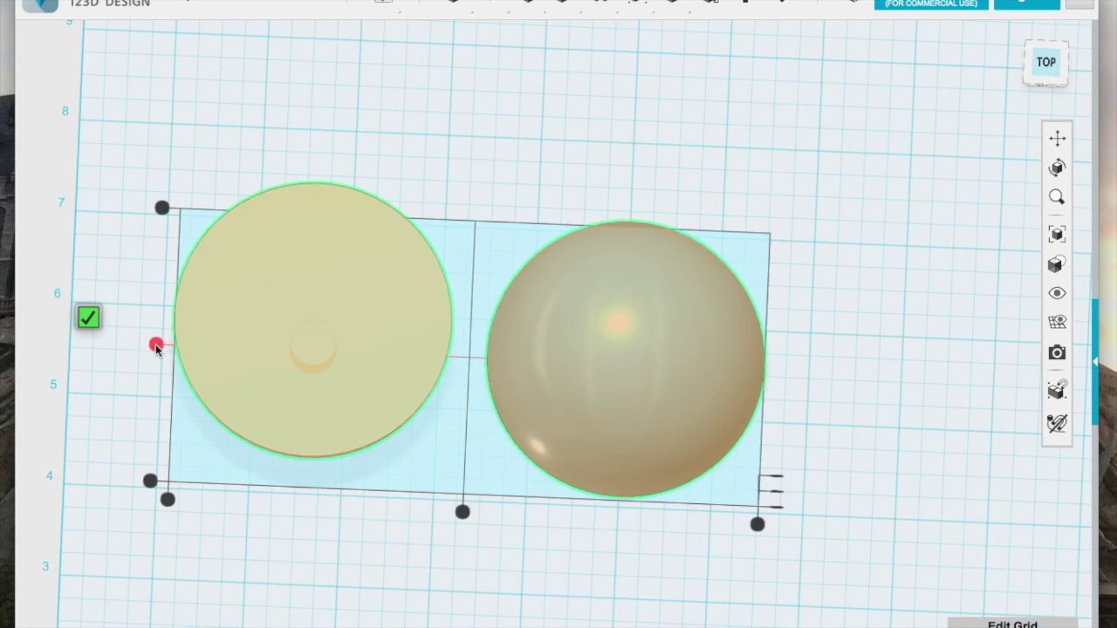
click(157, 344)
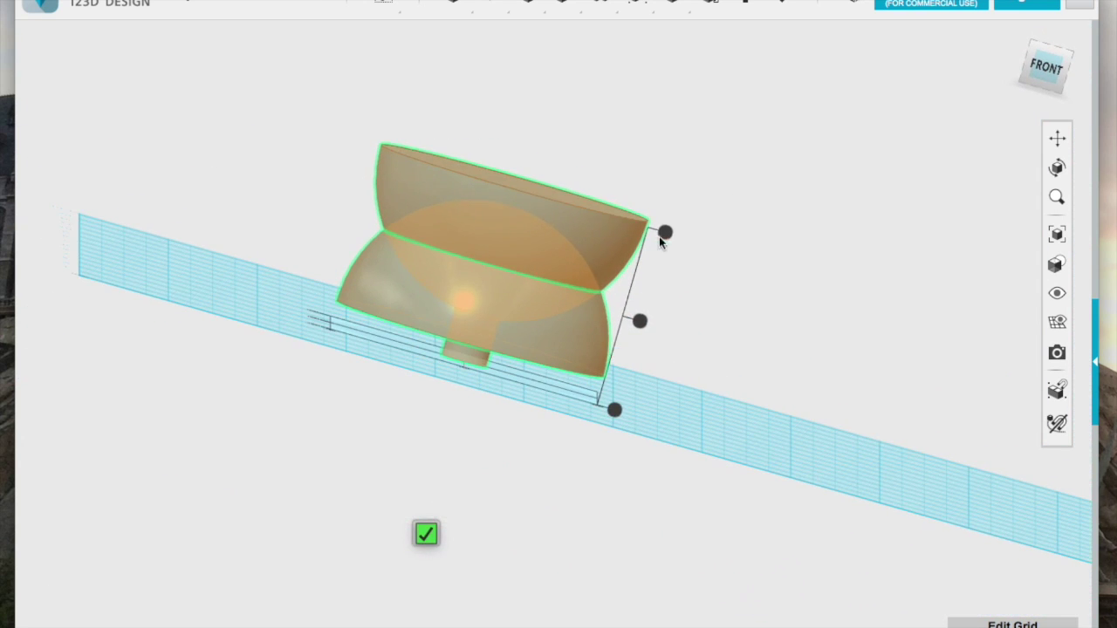
click(614, 411)
click(516, 235)
key(ctrl+t)
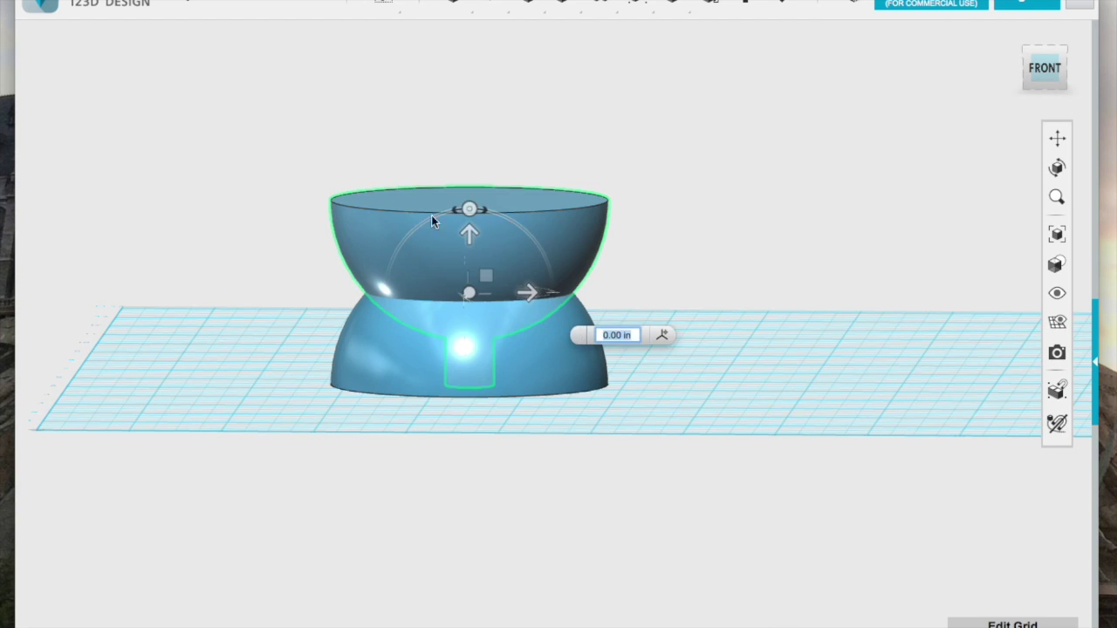
drag(463, 229, 460, 108)
click(659, 353)
mouse_move(723, 291)
right_down()
mouse_move(710, 270)
mouse_move(711, 280)
right_up()
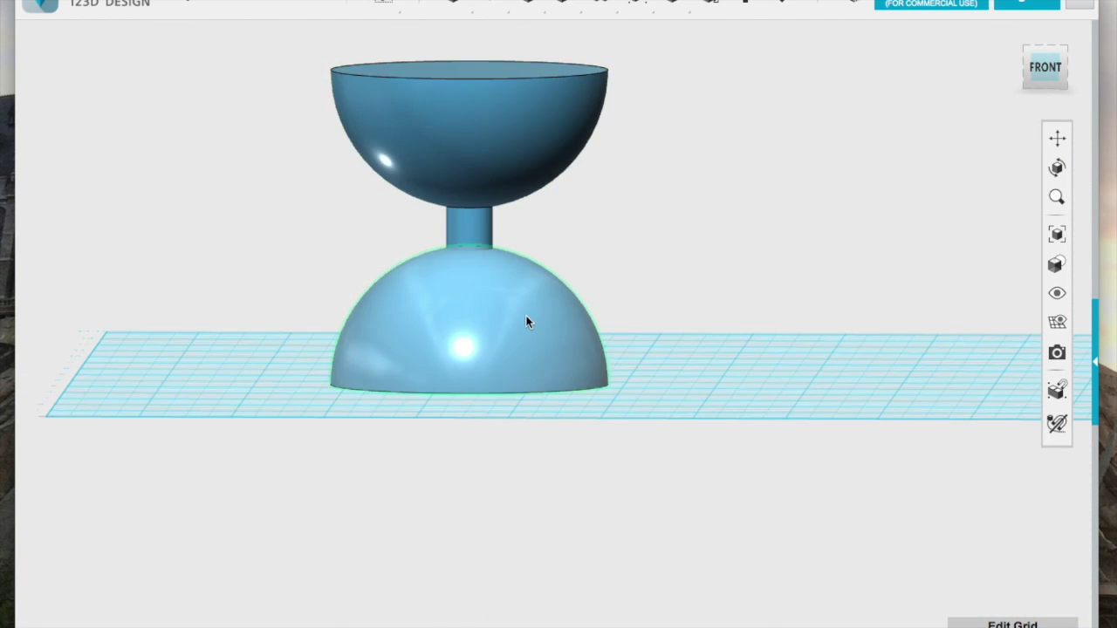
click(527, 319)
- Merge the bowl and the dome into a single solid
click(672, 32)
click(479, 152)
click(487, 217)
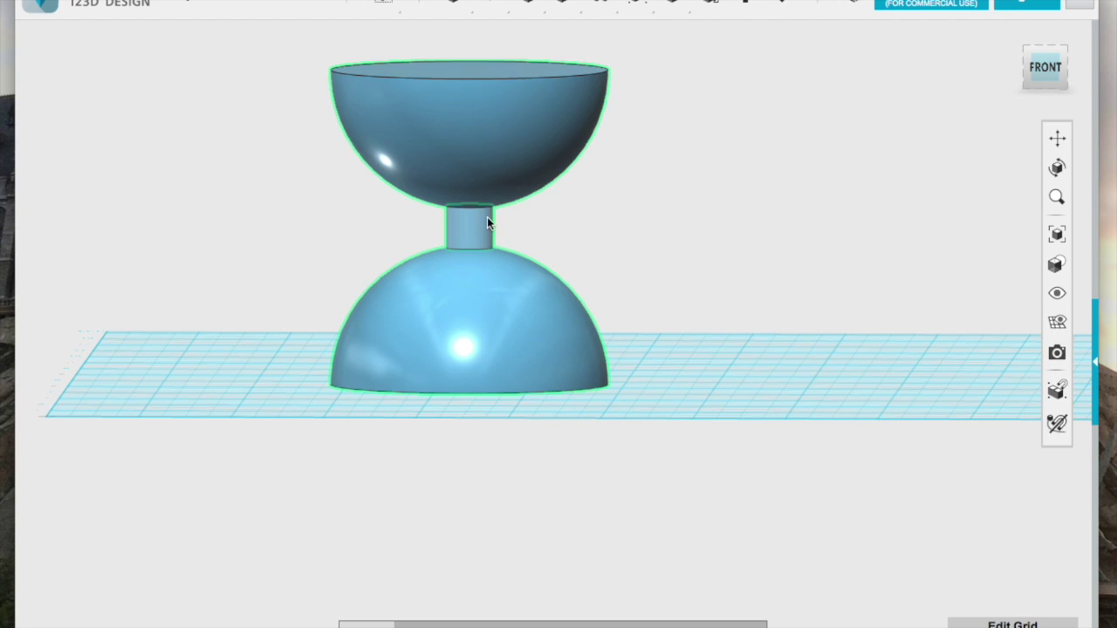
scroll(530, 232, up, 5)
- Fillet the neck's top and bottom edges into a smooth waist
click(404, 183)
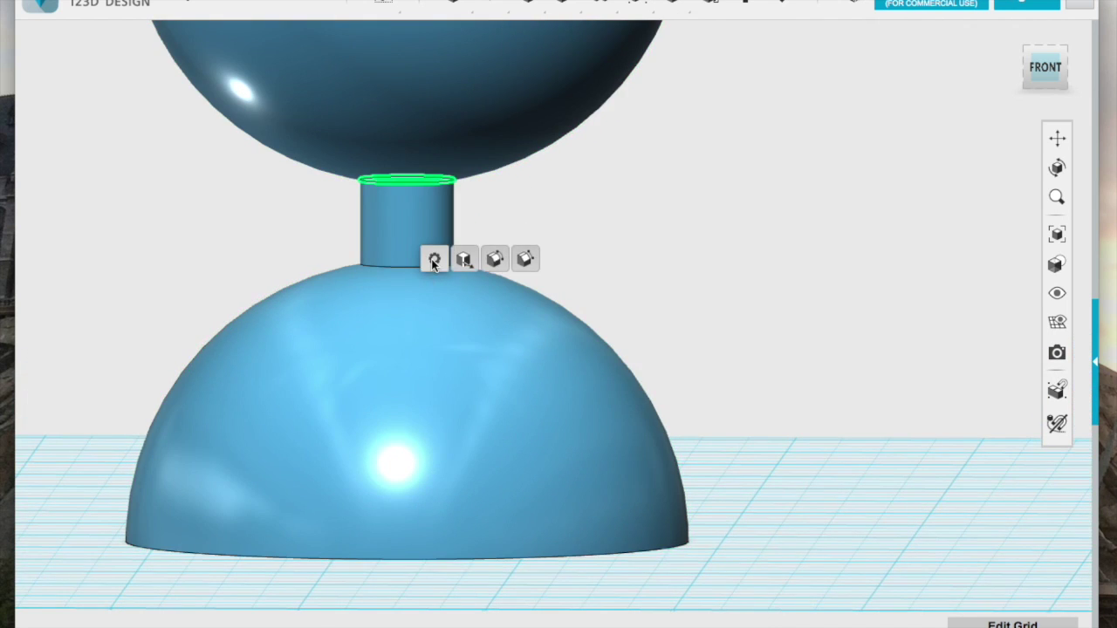
click(487, 263)
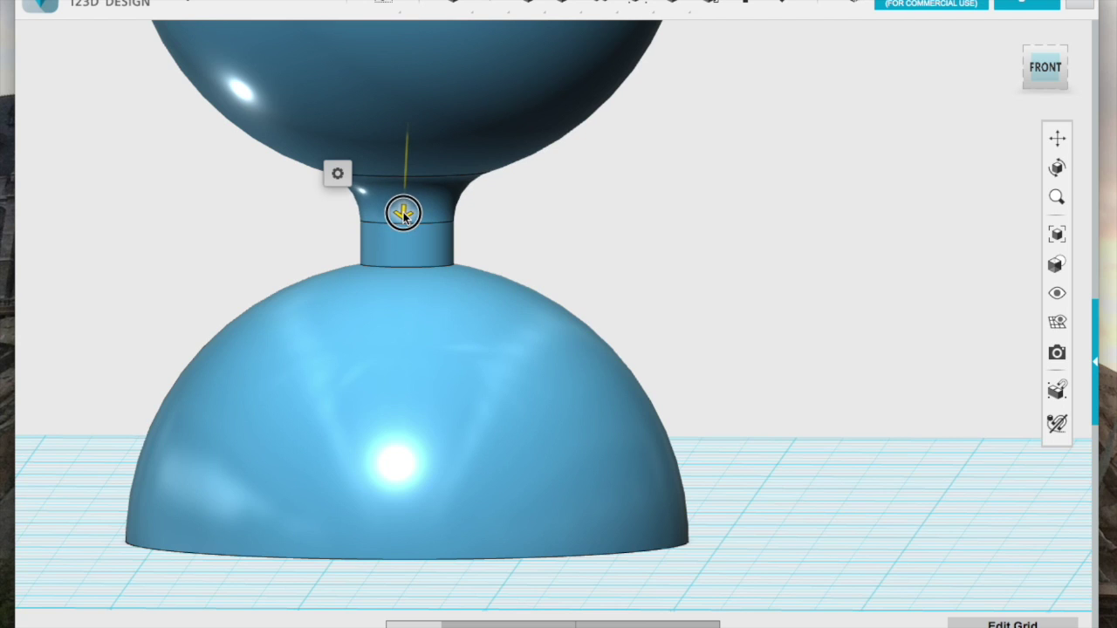
click(399, 265)
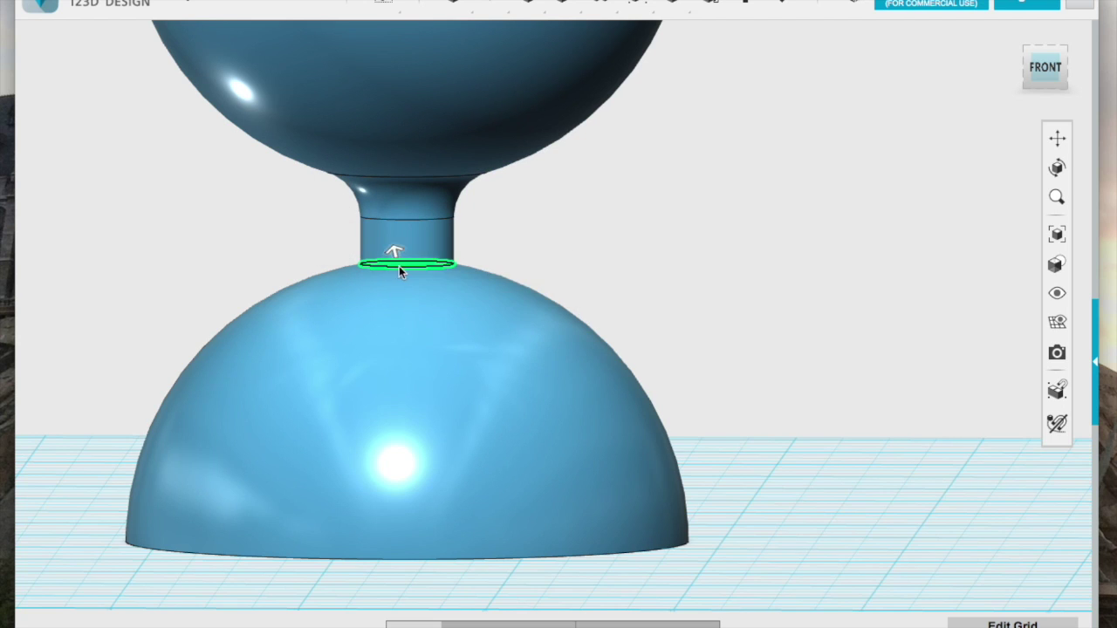
click(465, 245)
scroll(583, 222, down, 5)
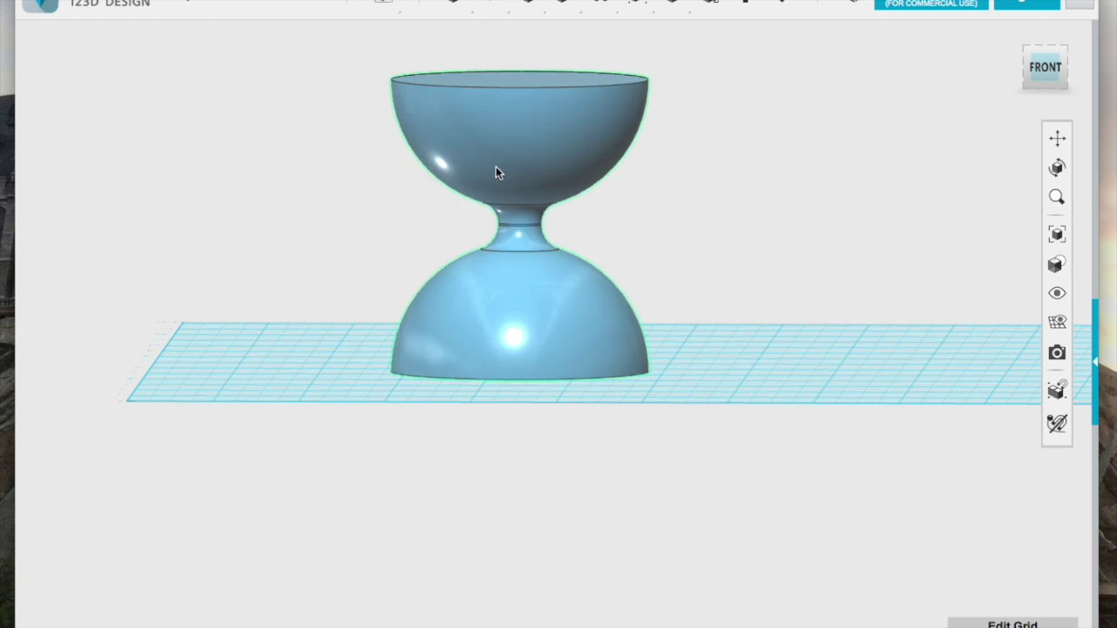
mouse_move(457, 2)
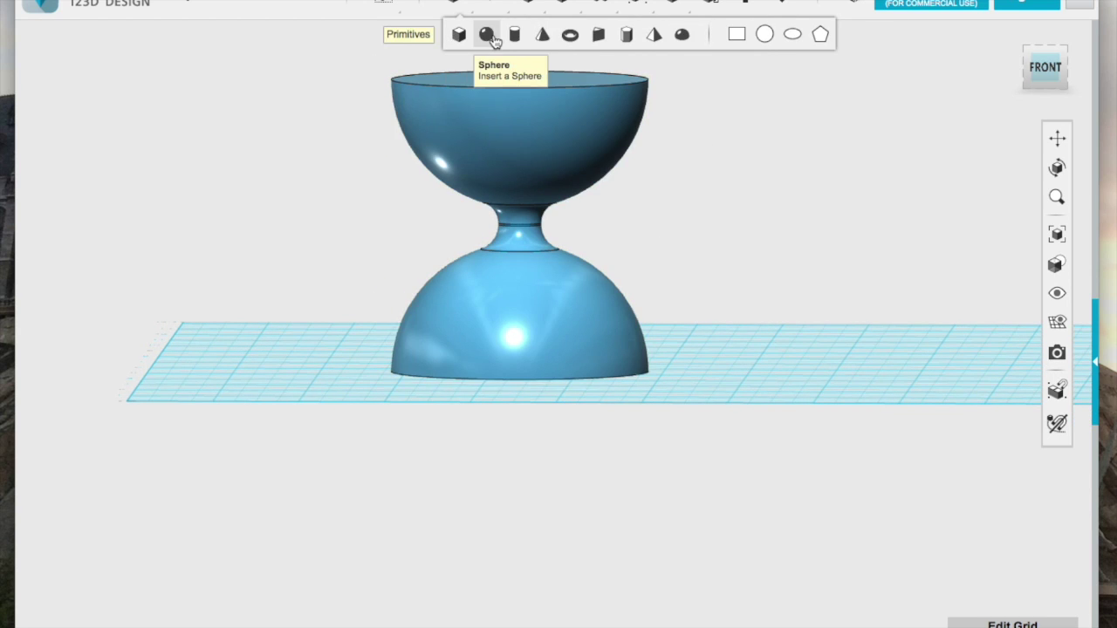
- Add a thin disc cylinder and snap it onto the bowl's top as a rim
click(514, 34)
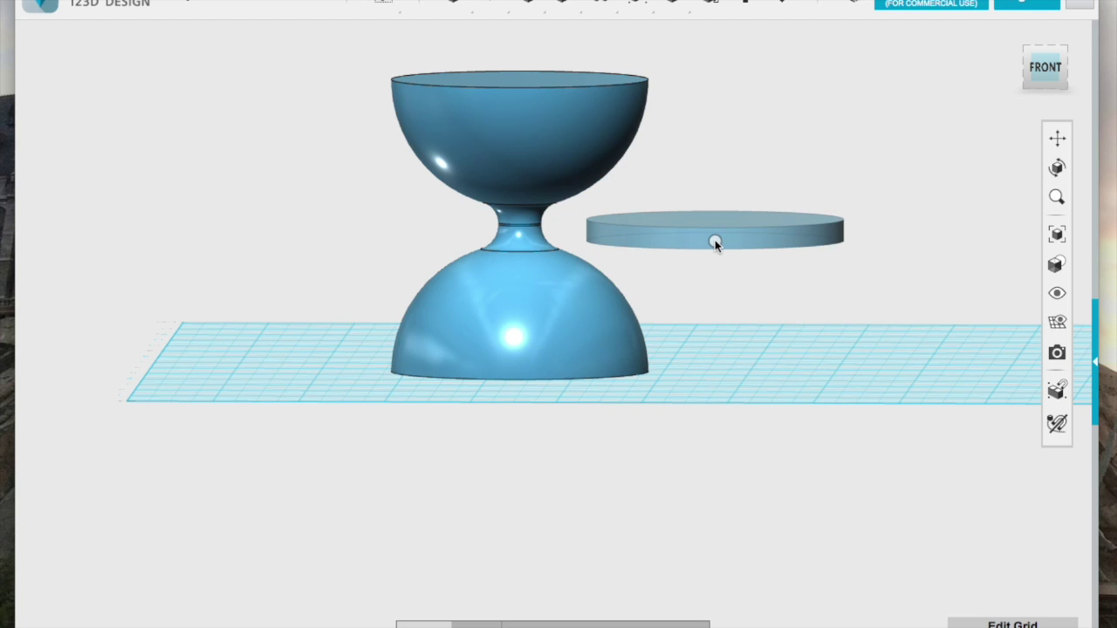
click(714, 240)
click(775, 145)
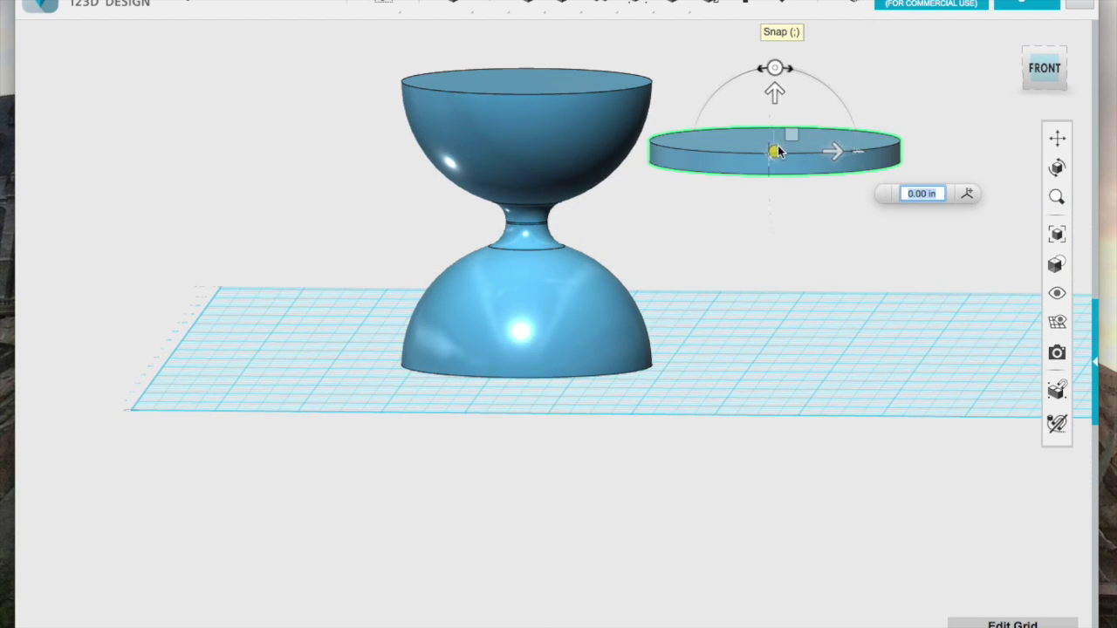
key(;)
click(778, 146)
click(546, 79)
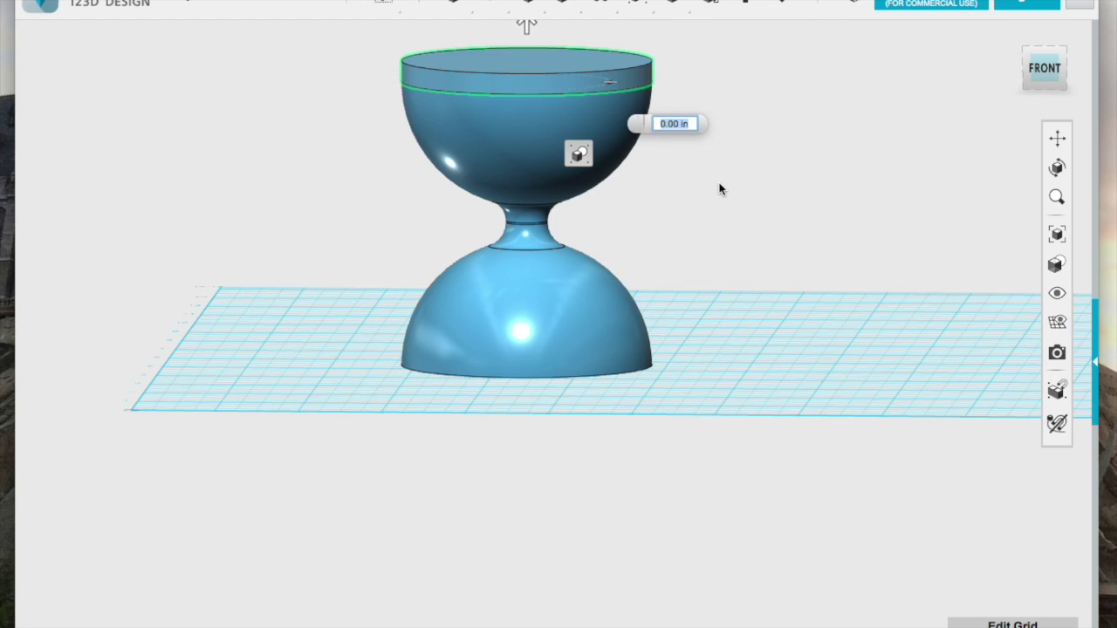
right_drag(732, 129, 751, 396)
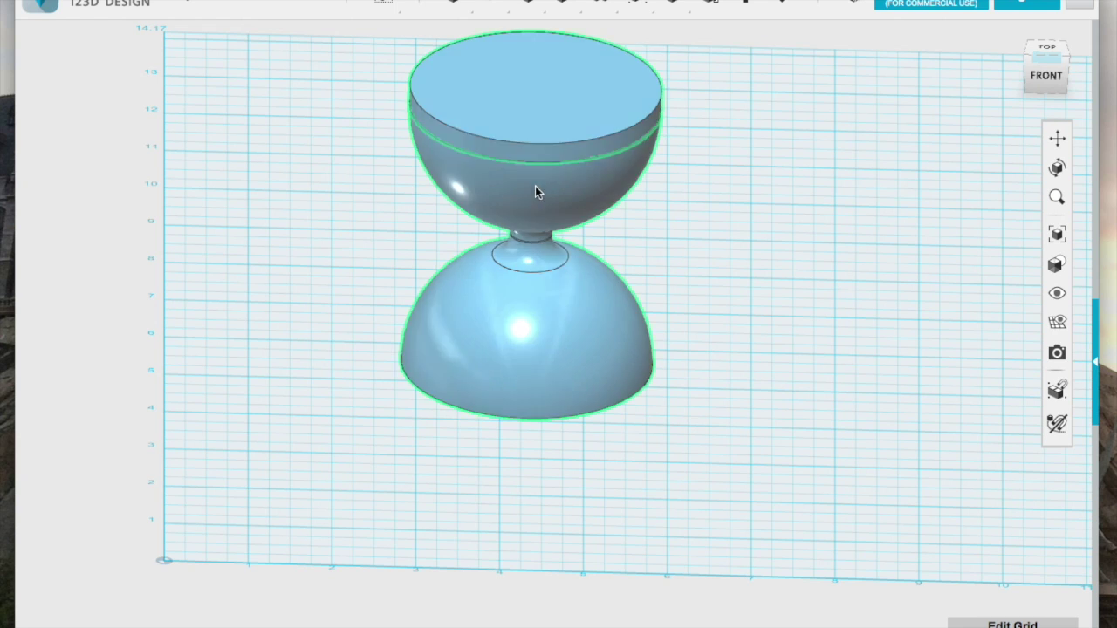
- Move a disc down and snap it beneath the dome as a base plate
click(668, 33)
right_drag(564, 95, 789, 302)
click(593, 88)
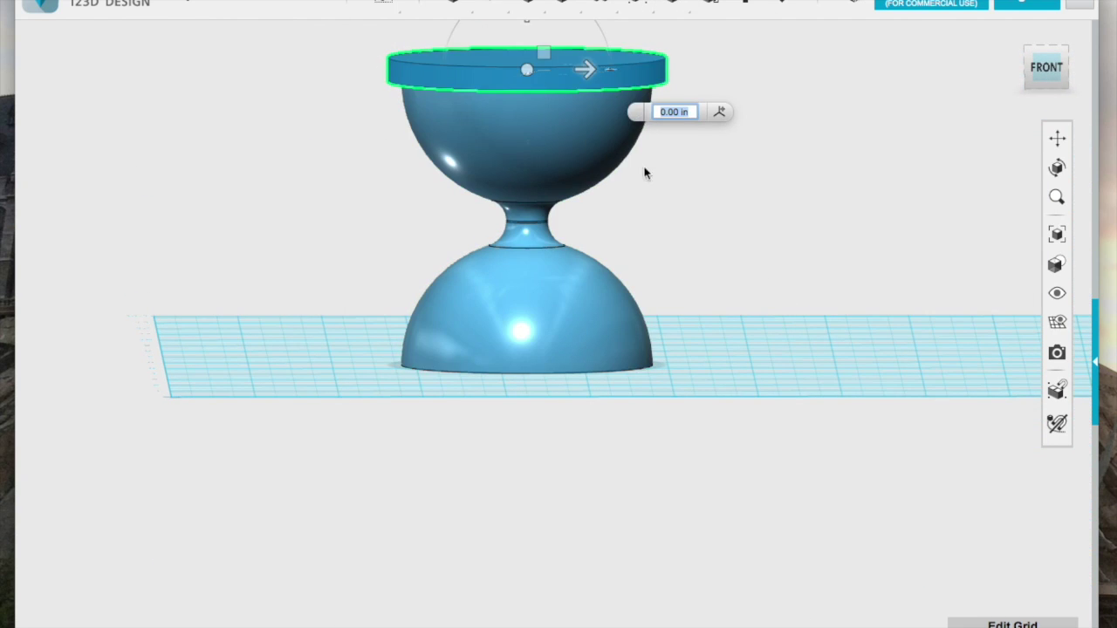
drag(527, 20, 532, 404)
click(771, 264)
click(582, 353)
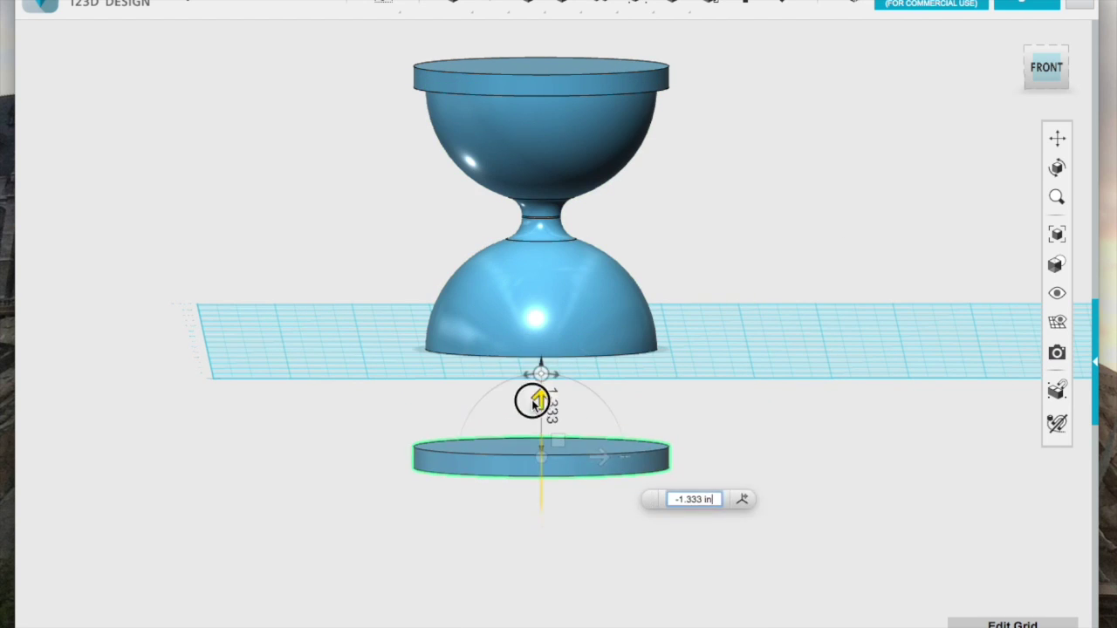
click(779, 7)
click(558, 452)
click(541, 353)
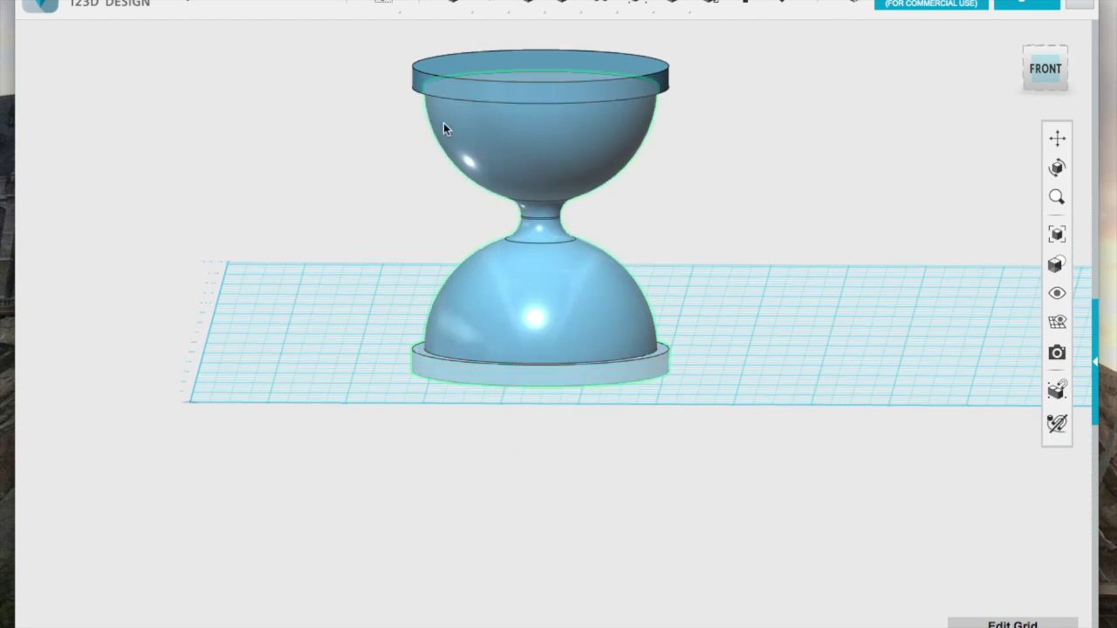
- Lift the whole hourglass with its caps so it rests on the grid
drag(349, 43, 792, 413)
drag(536, 155, 544, 112)
click(765, 340)
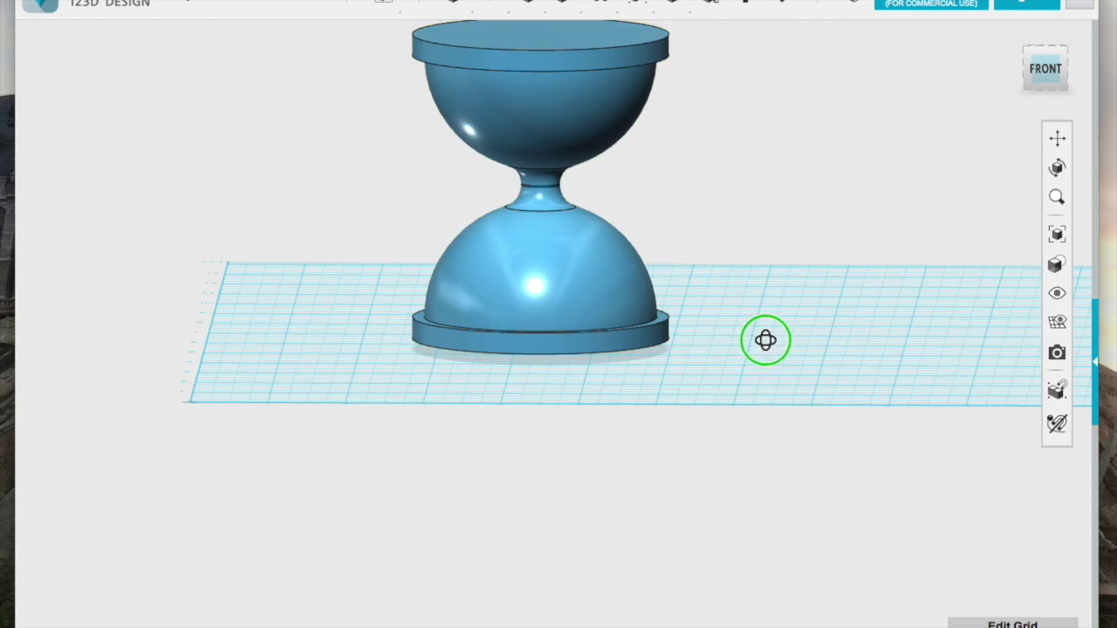
right_drag(766, 340, 766, 341)
right_drag(676, 184, 718, 301)
click(578, 64)
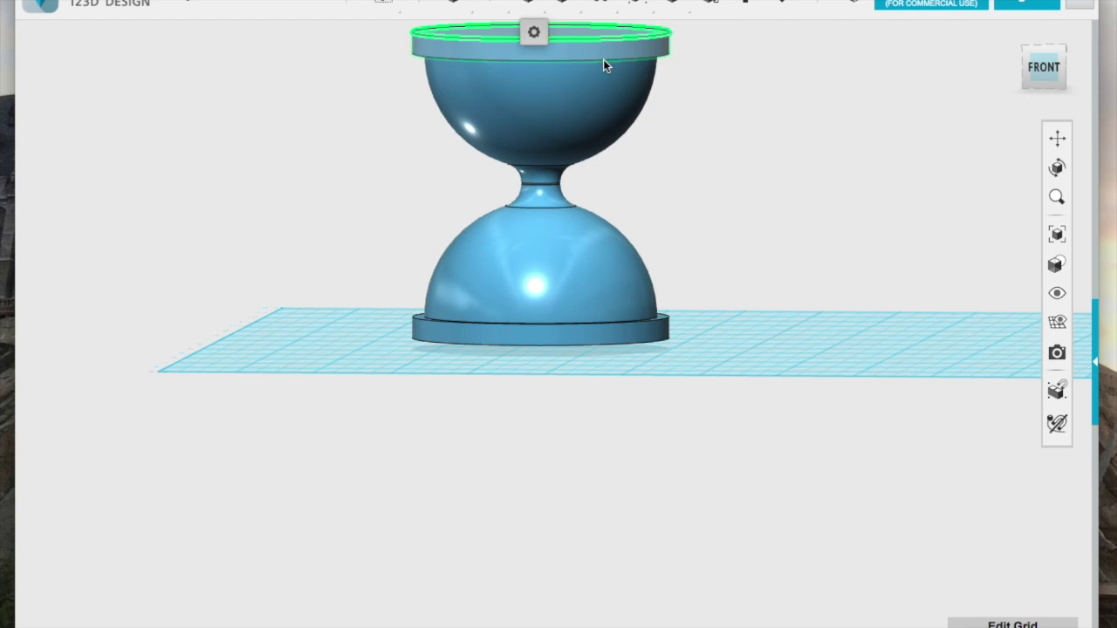
- Ungroup the hourglass so the caps become separate parts
click(614, 326)
click(637, 2)
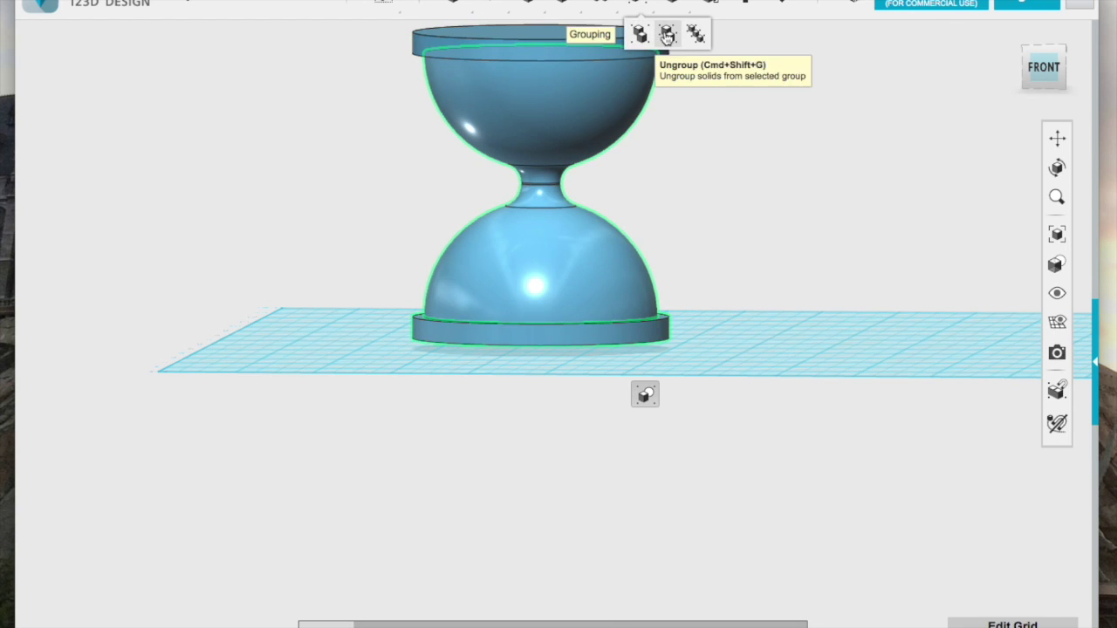
click(665, 32)
right_drag(768, 244, 629, 334)
- Select both disc caps and scale them up wider than the bulbs
click(656, 334)
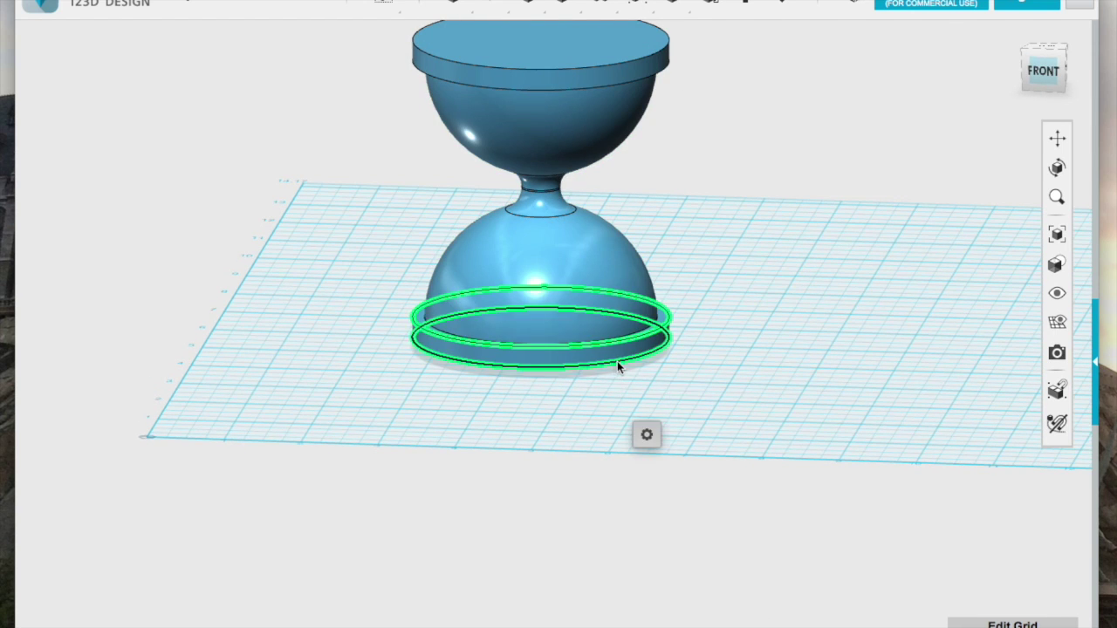
shift+click(563, 84)
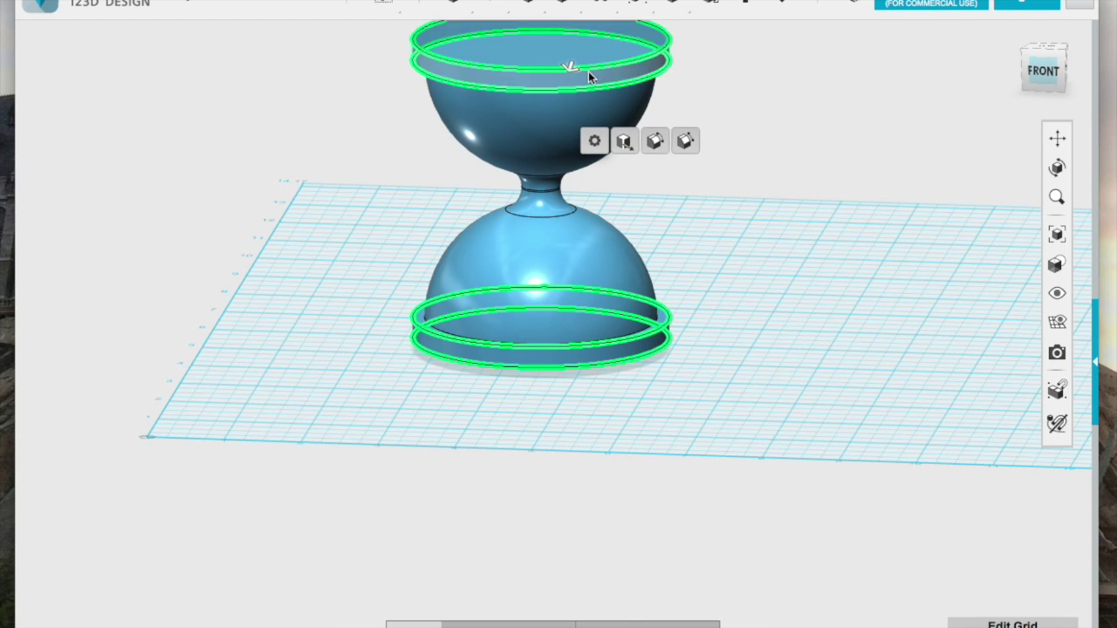
click(587, 75)
right_drag(749, 237, 755, 216)
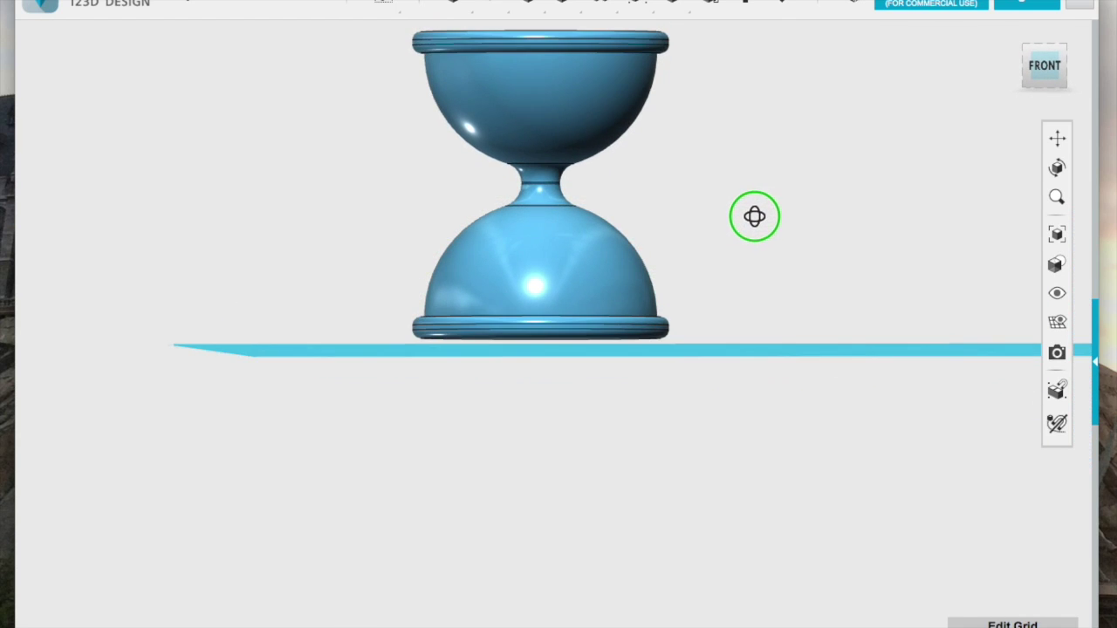
click(578, 40)
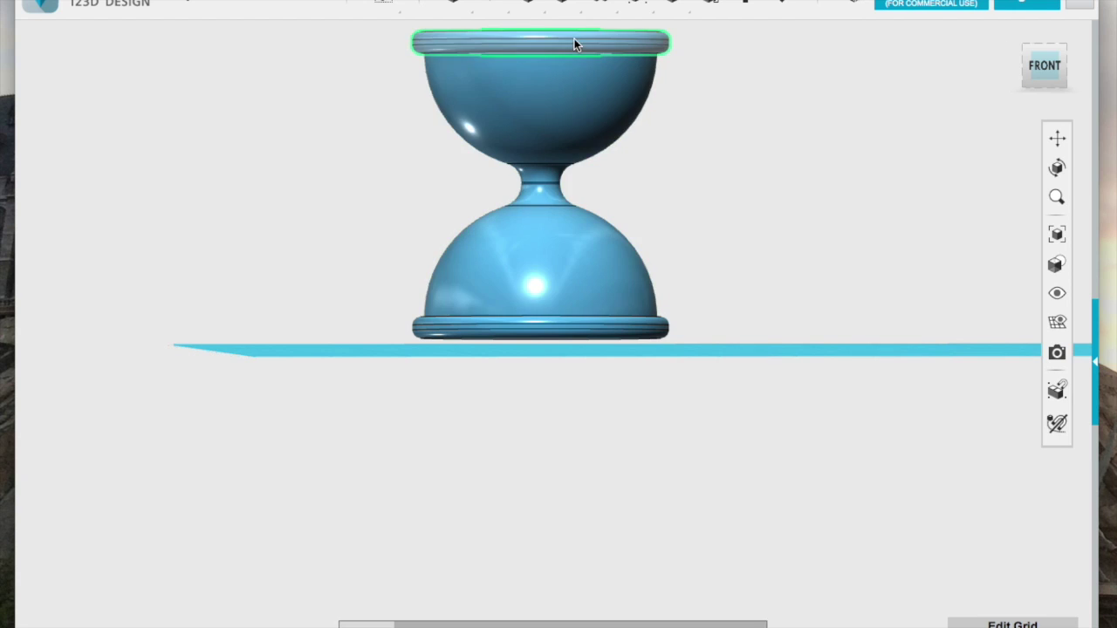
shift+click(571, 328)
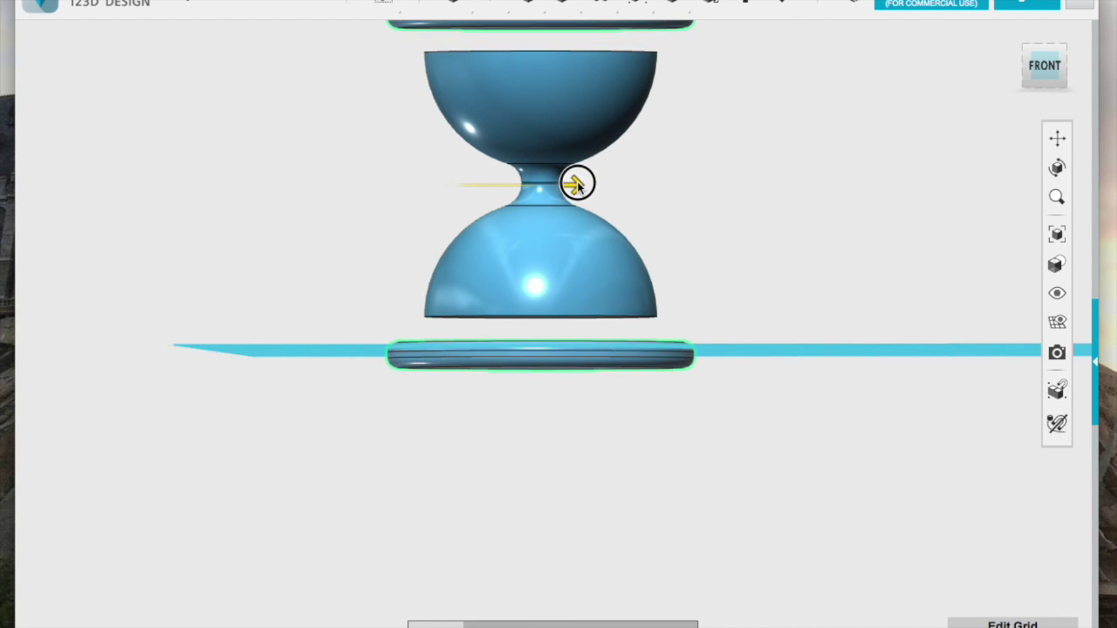
right_drag(773, 217, 768, 17)
right_drag(1030, 150, 730, 312)
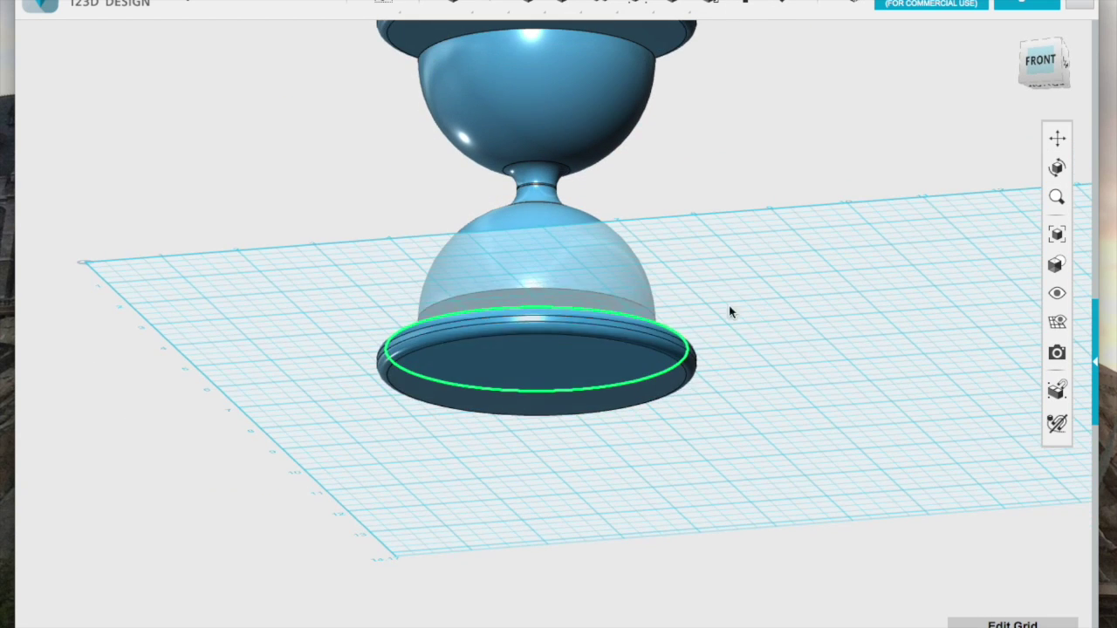
- Snap the enlarged top cap back against the upper bulb
right_drag(690, 184, 768, 34)
click(781, 5)
right_drag(614, 176, 596, 223)
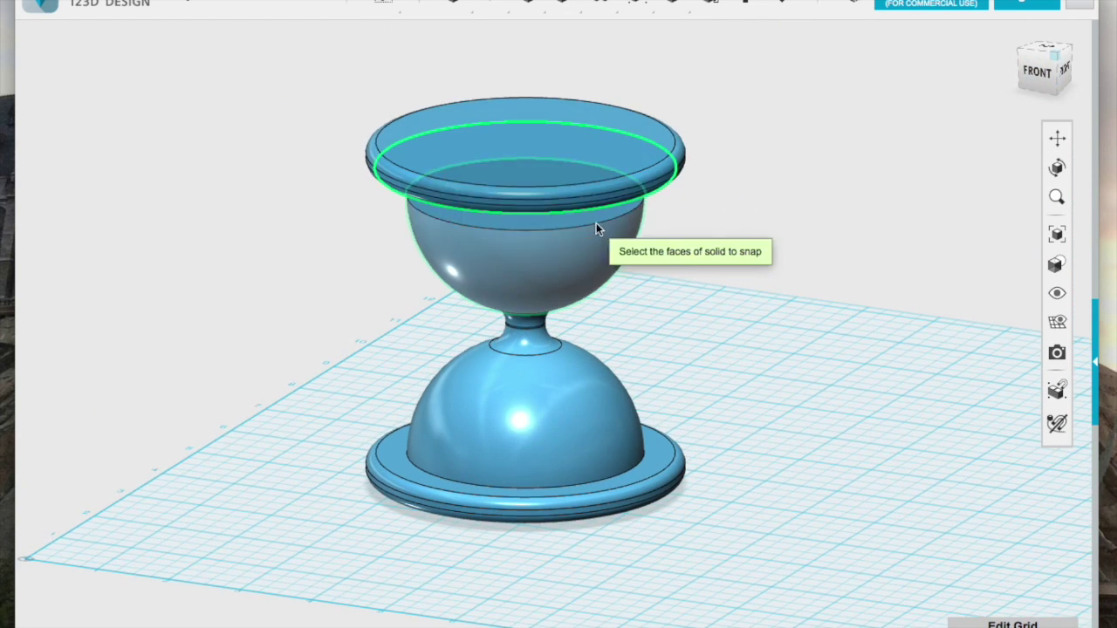
click(596, 222)
click(812, 301)
right_drag(812, 301, 814, 279)
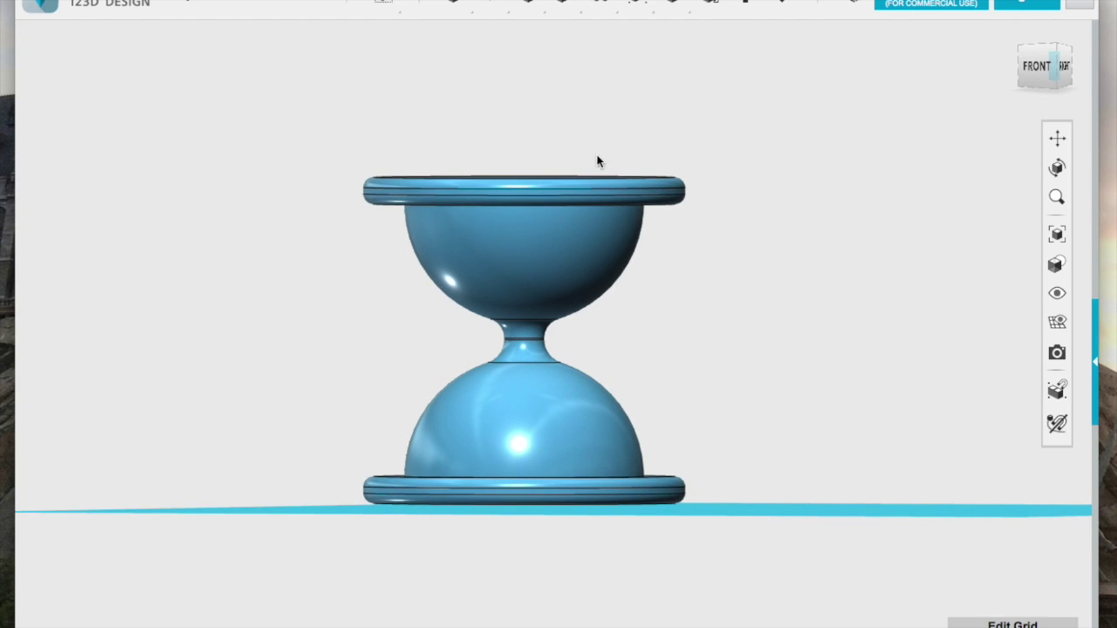
- Sketch a rectangle on the grid beside the hourglass
mouse_move(451, 2)
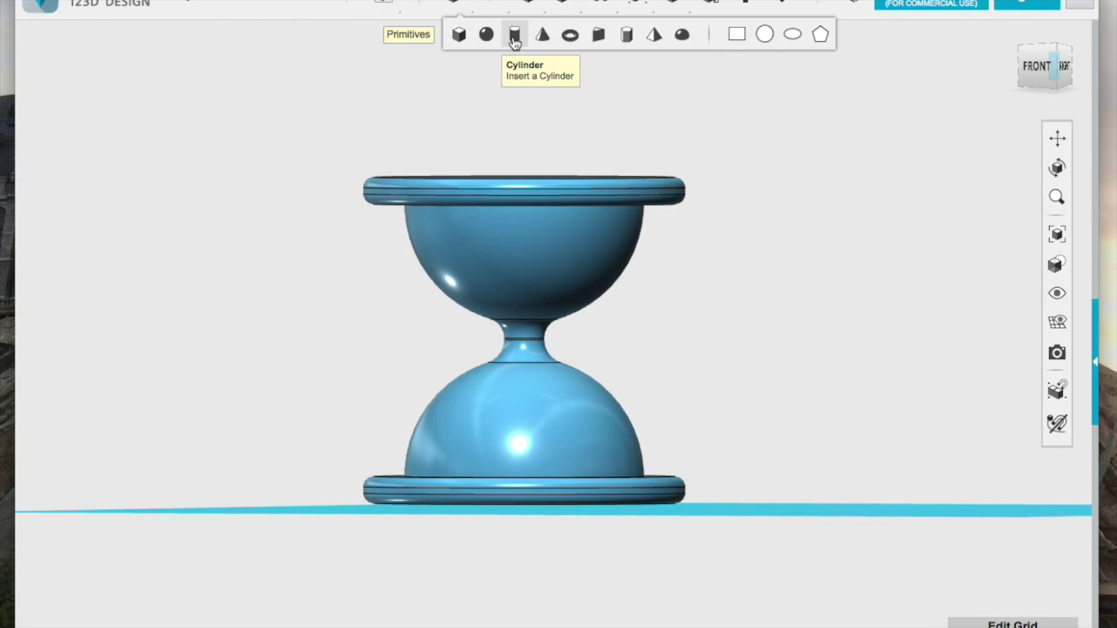
right_drag(833, 117, 776, 205)
mouse_move(465, 3)
click(737, 40)
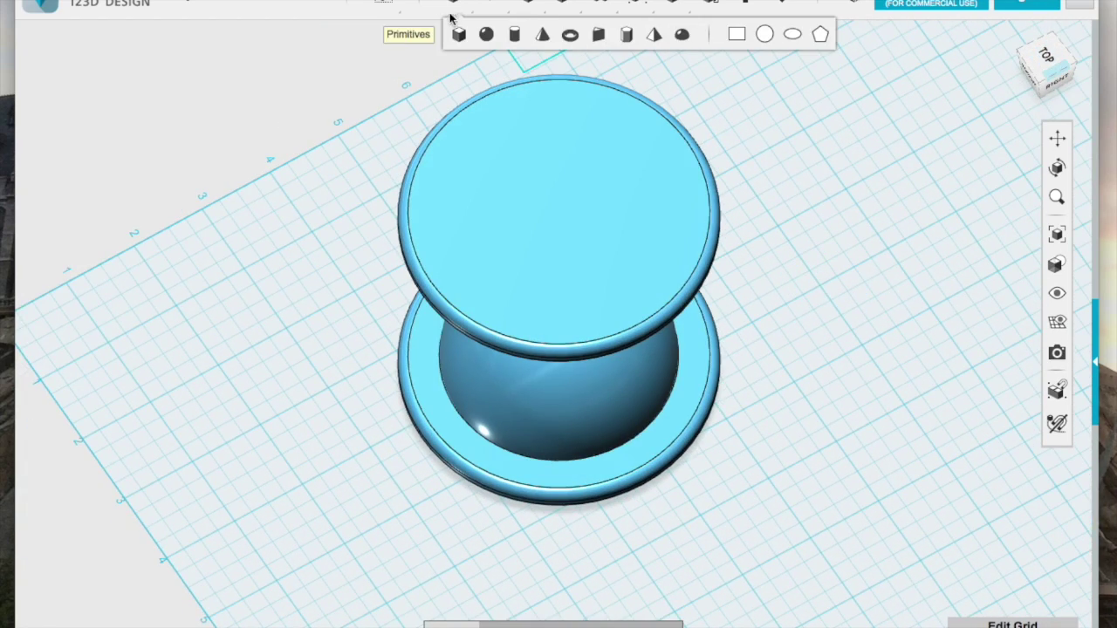
click(493, 33)
click(820, 289)
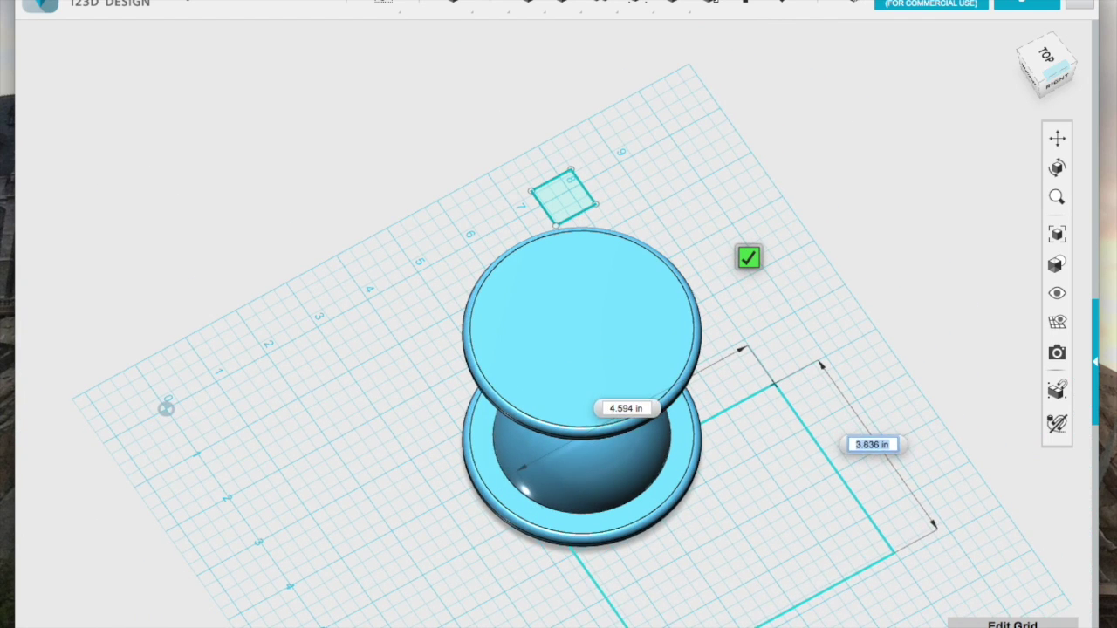
key(Return)
right_drag(872, 262, 801, 249)
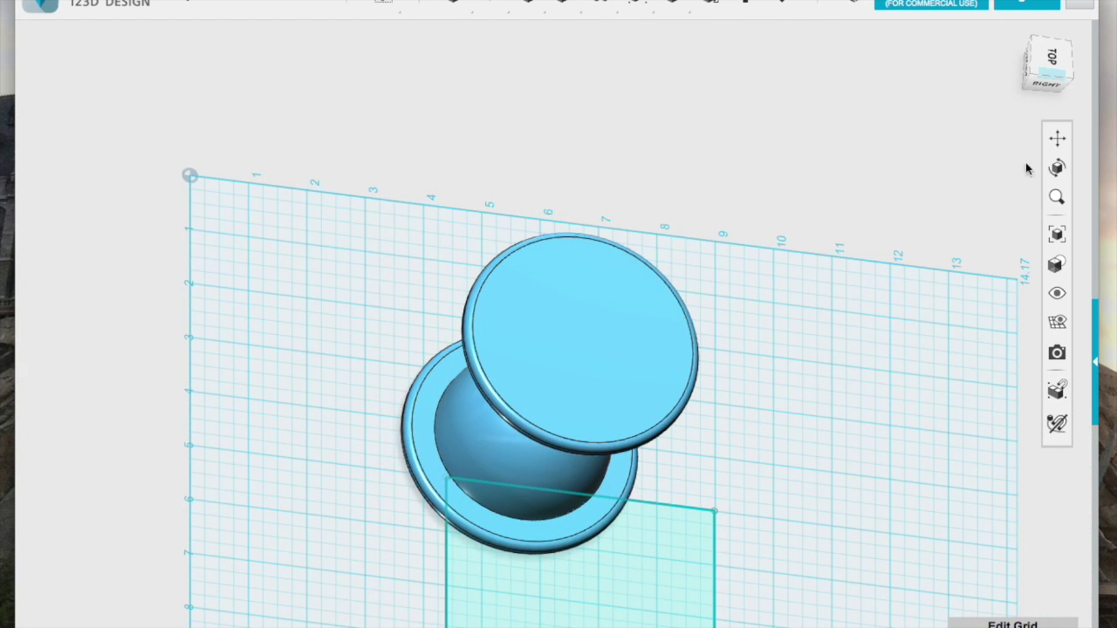
mouse_move(1026, 168)
right_down()
mouse_move(593, 581)
mouse_move(611, 539)
right_up()
click(419, 478)
- Rotate the rectangle 90° upright and move it to -0.98 in through the hourglass centre
click(646, 546)
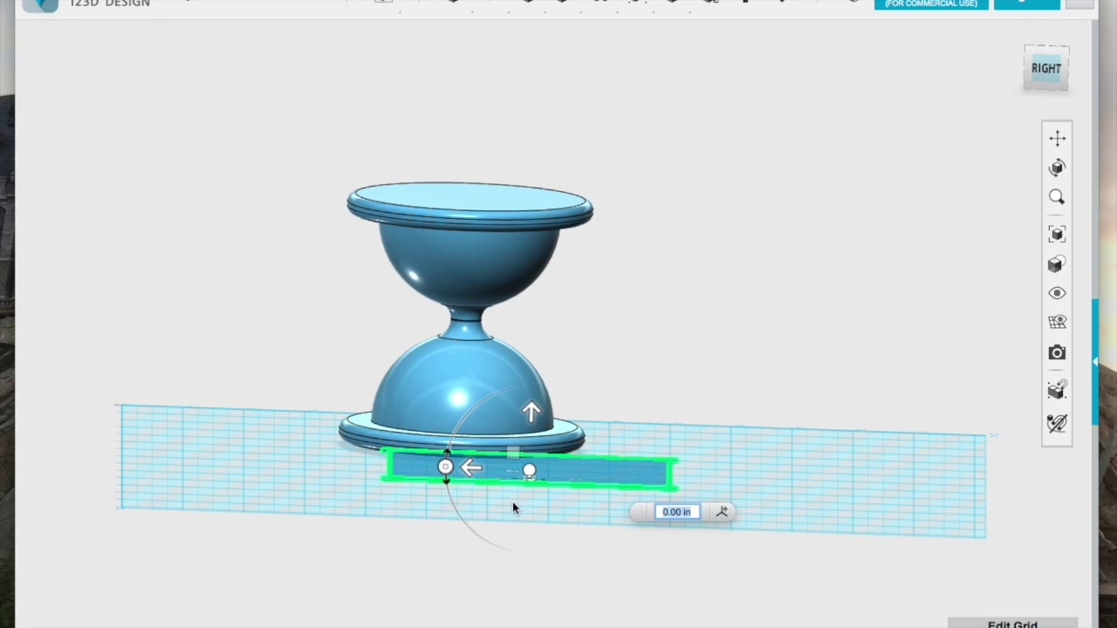
drag(445, 468, 527, 551)
right_drag(668, 489, 529, 466)
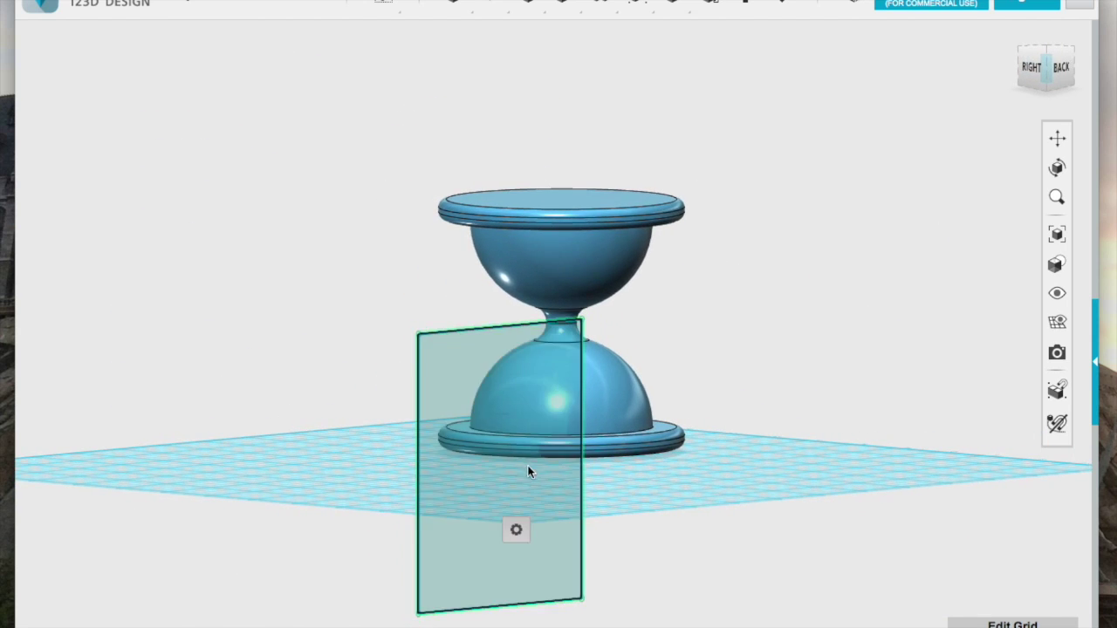
click(528, 466)
drag(499, 523, 572, 384)
right_drag(571, 384, 930, 476)
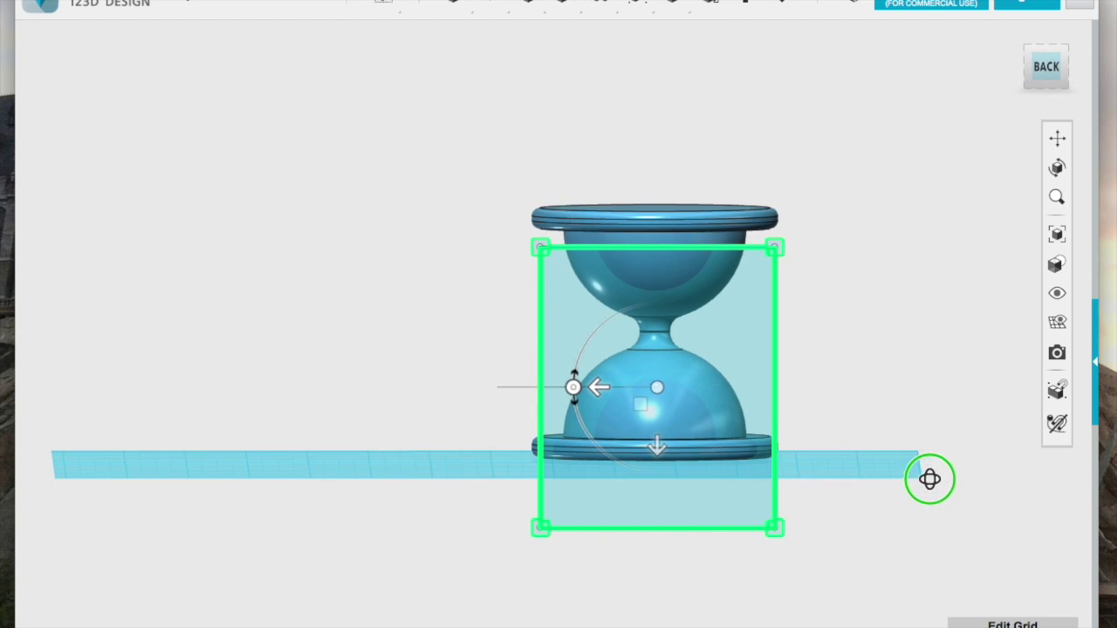
drag(659, 388, 658, 390)
- Drag the rectangle's corners outward to enclose the whole hourglass
right_drag(925, 279, 928, 259)
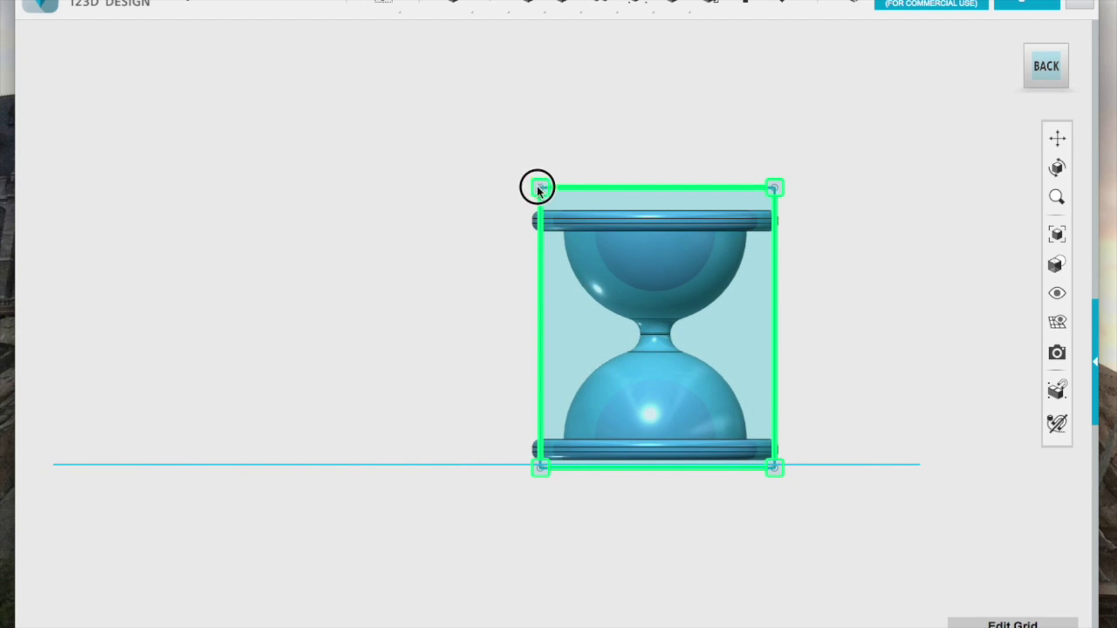
drag(539, 188, 512, 190)
drag(775, 189, 795, 191)
- Draw the upper post outline: a straight line, a spline along the bulb, a segment past the neck
mouse_move(495, 7)
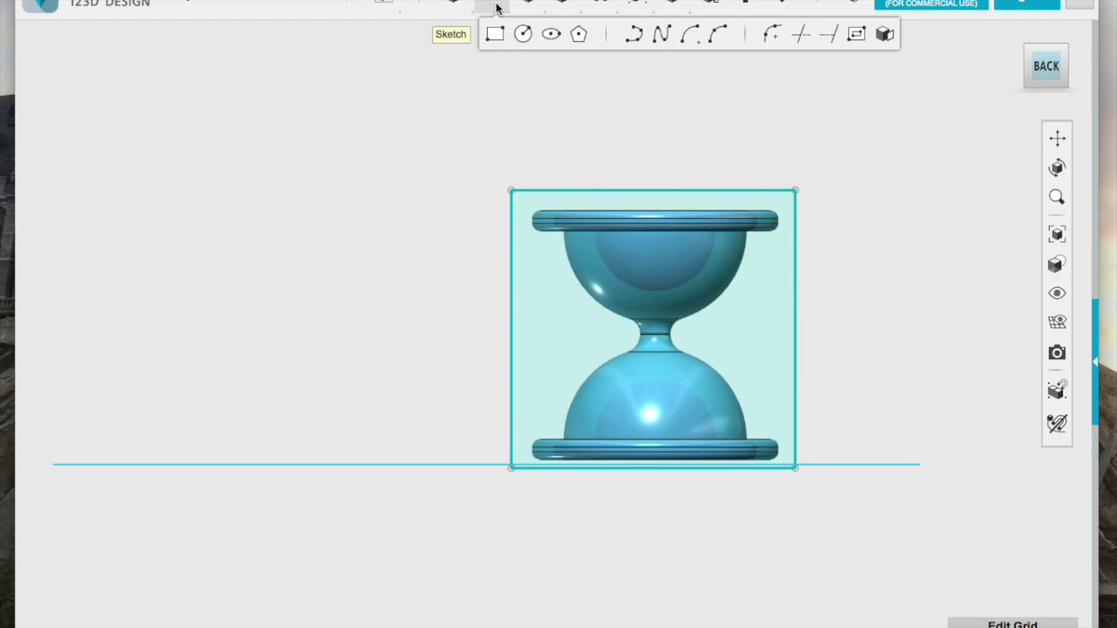
click(630, 43)
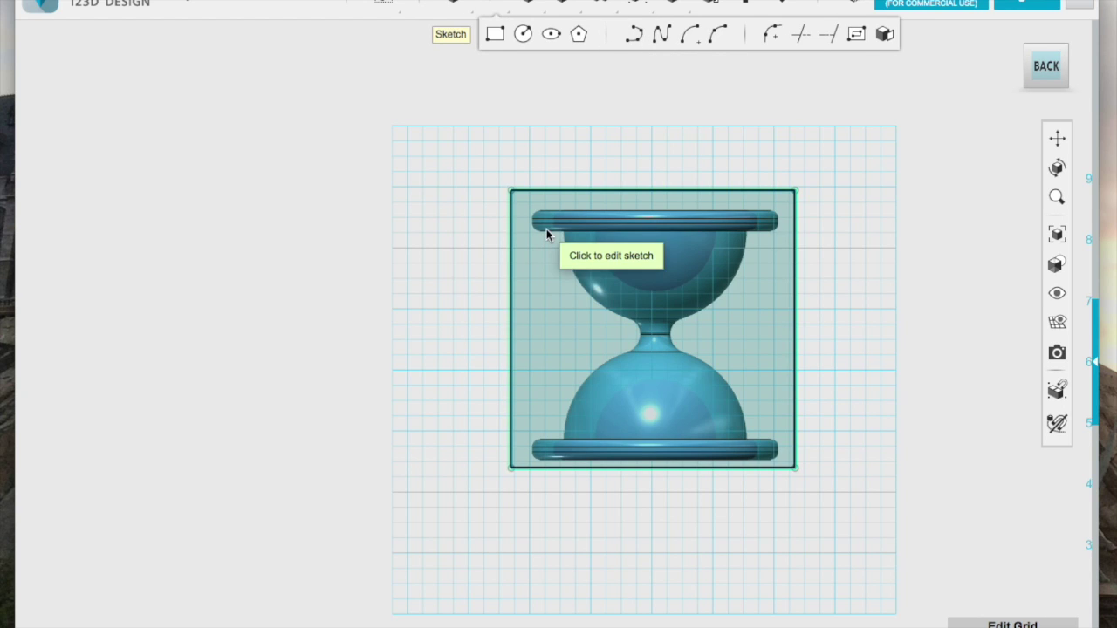
click(546, 229)
click(546, 232)
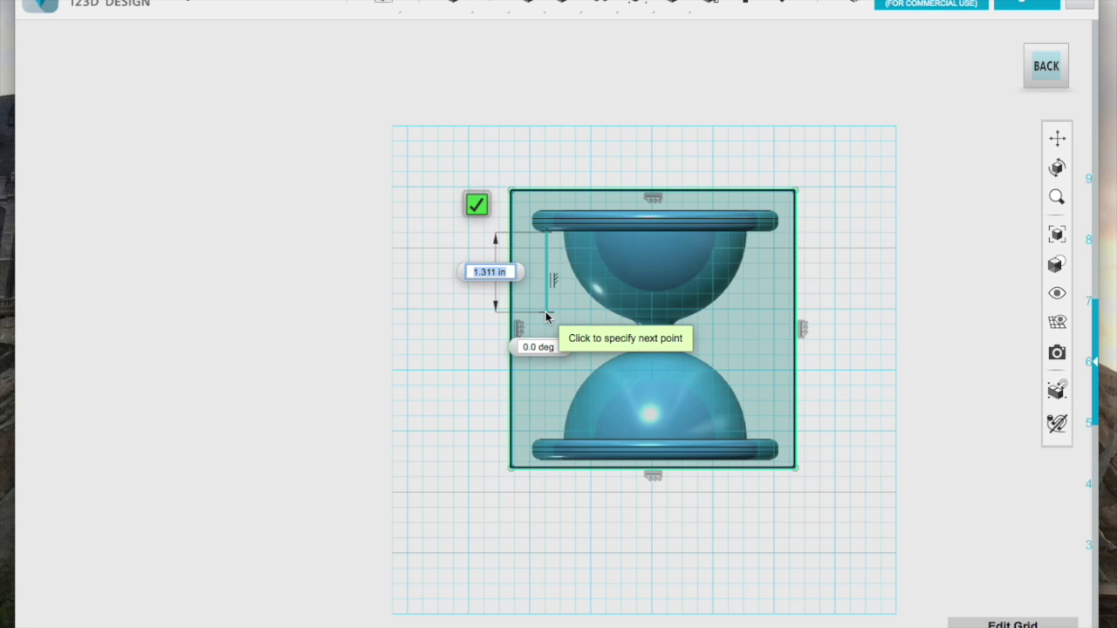
click(547, 269)
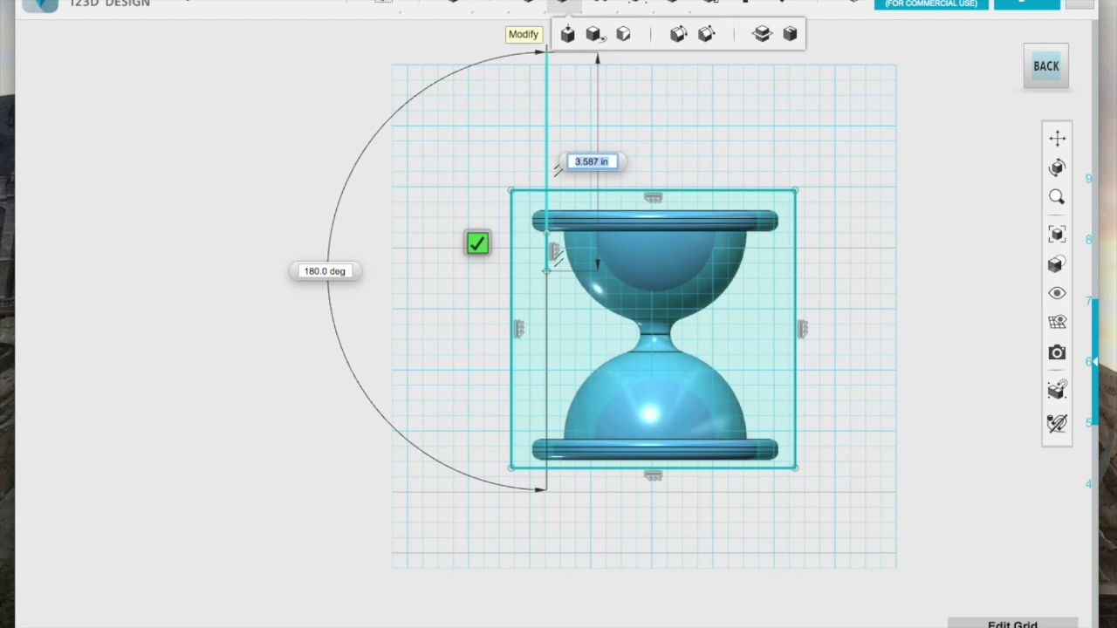
click(660, 32)
click(548, 271)
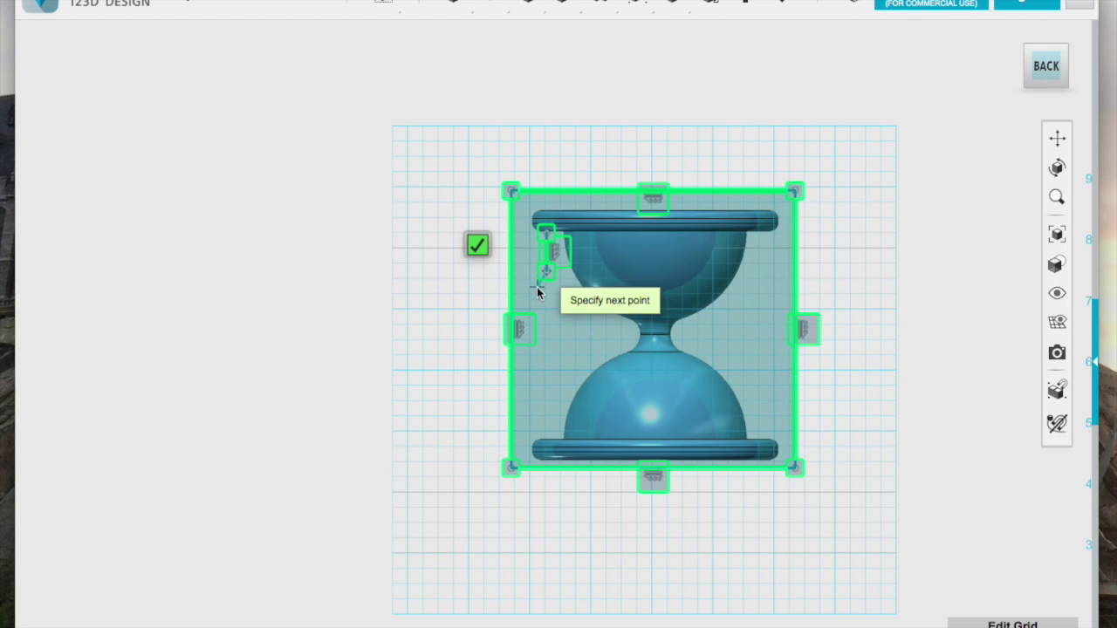
click(535, 303)
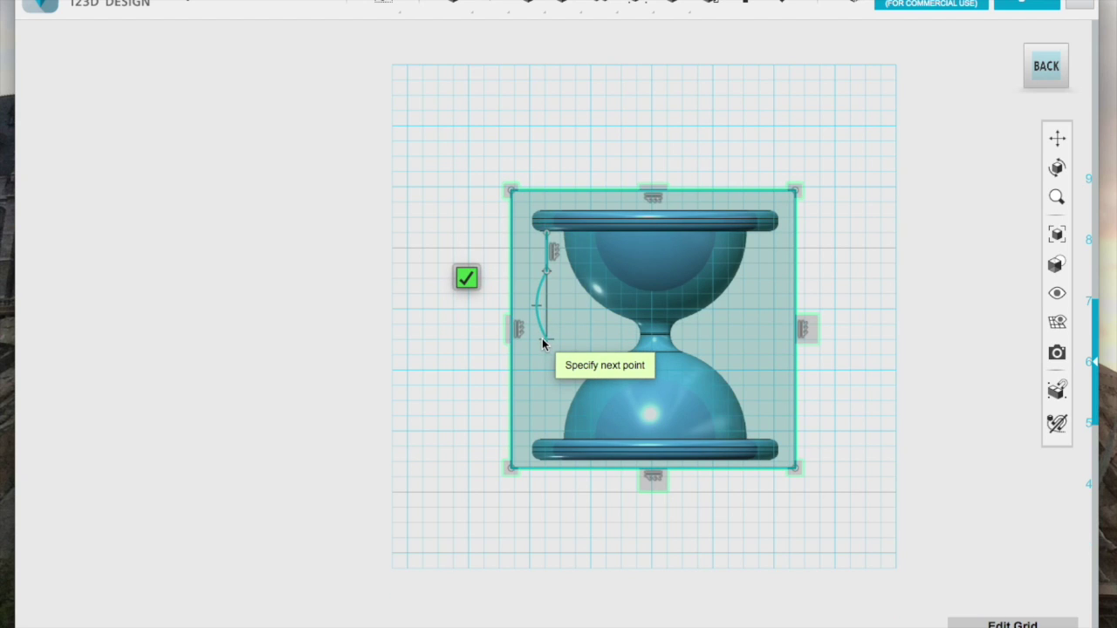
click(541, 338)
click(625, 38)
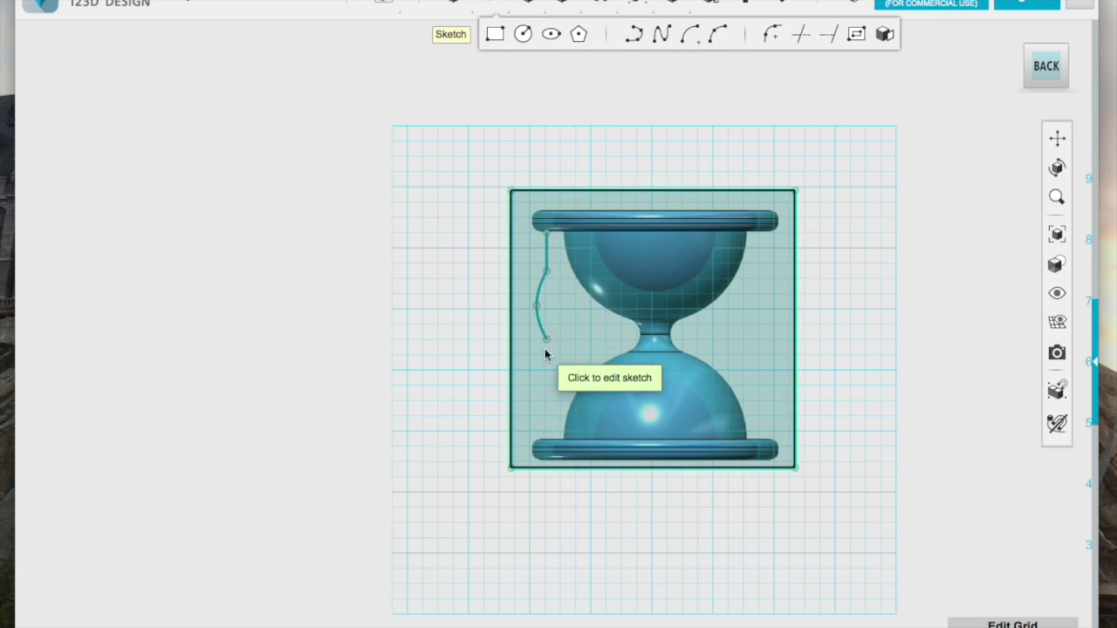
click(547, 342)
click(544, 371)
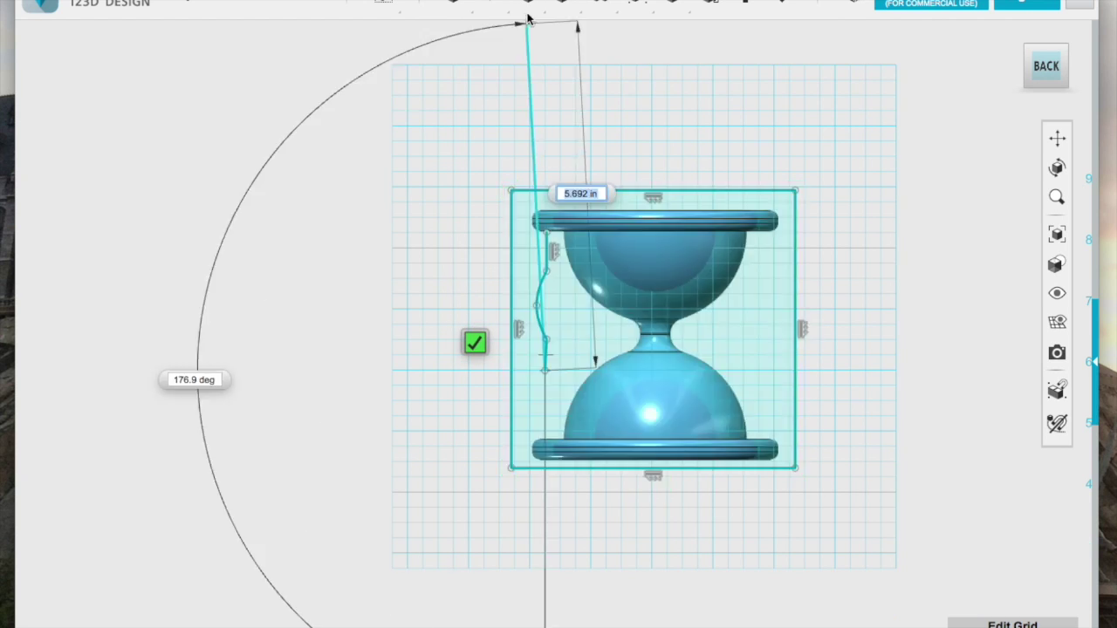
key(Escape)
- Continue the wavy outline down to the bottom cap and close it at the top point
click(546, 389)
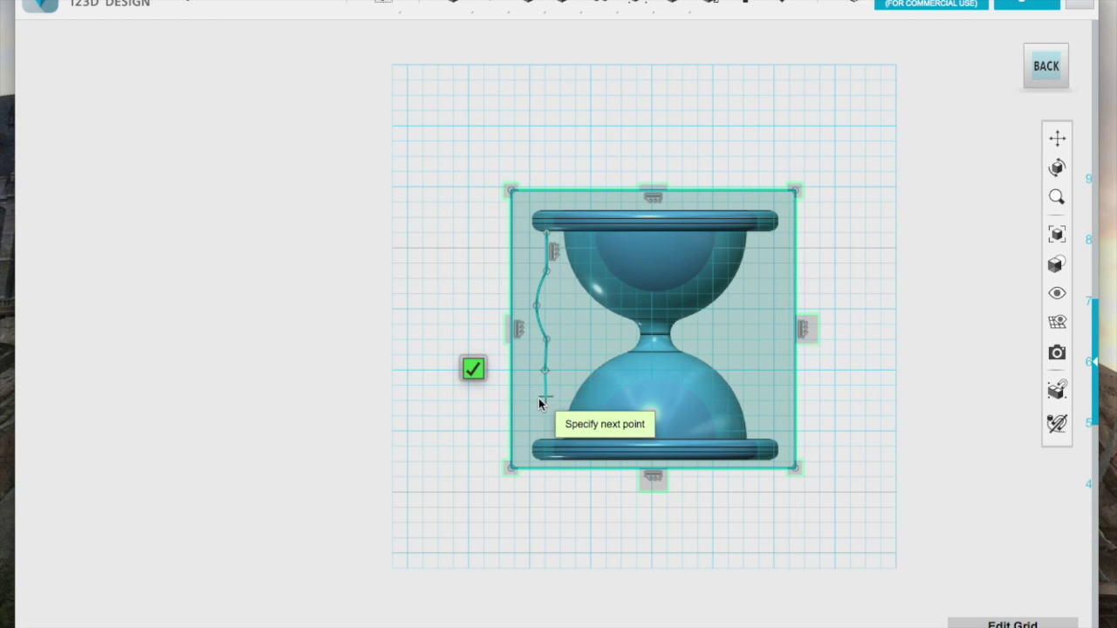
click(537, 399)
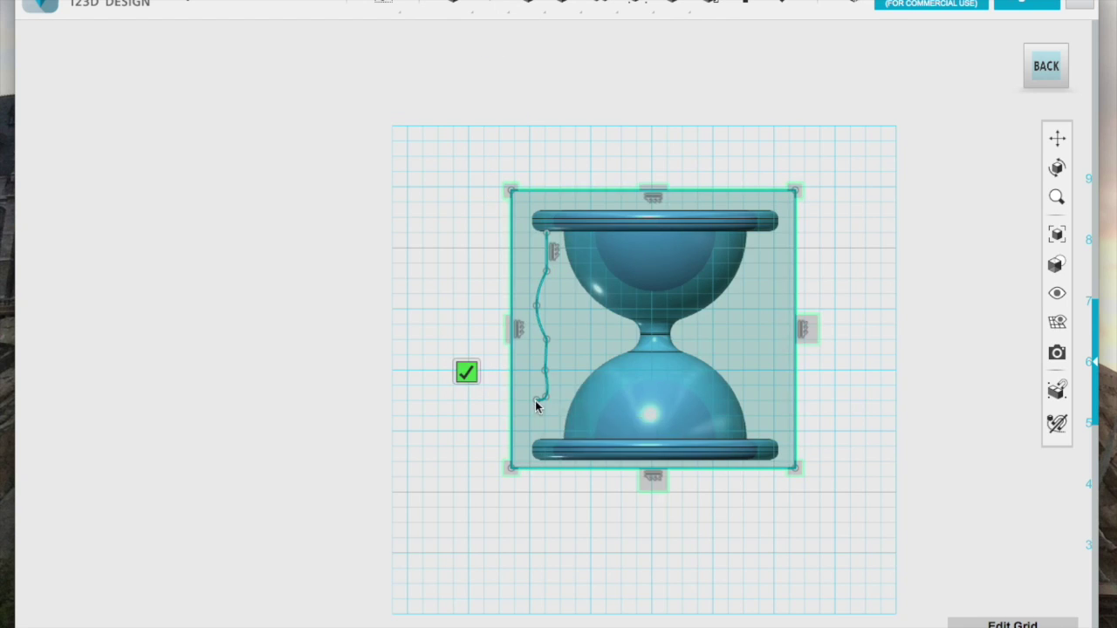
click(536, 443)
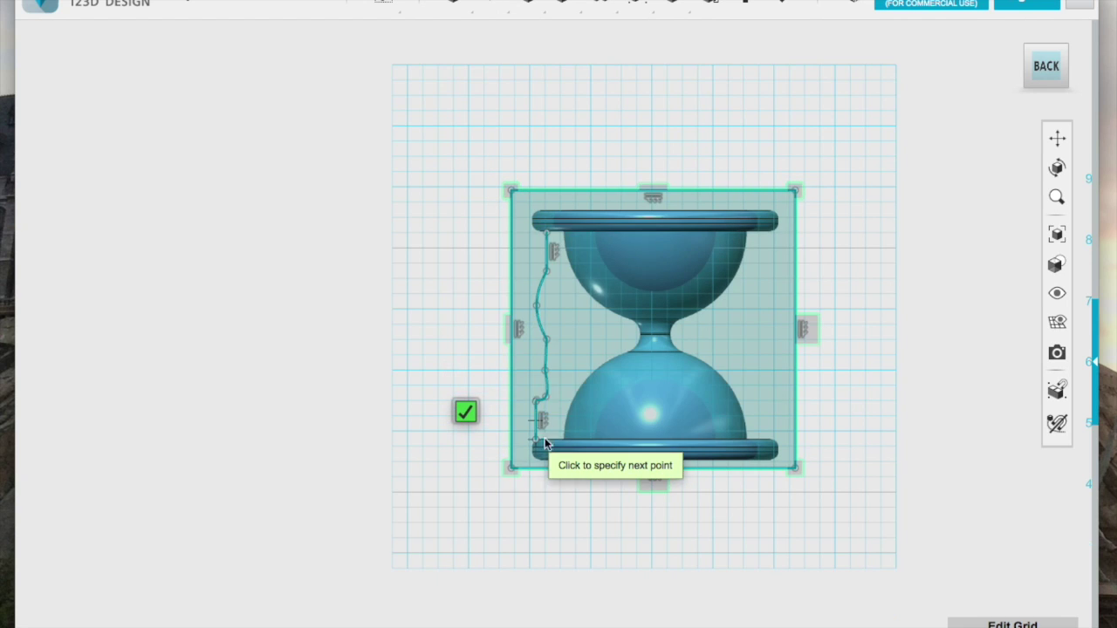
click(551, 435)
click(546, 232)
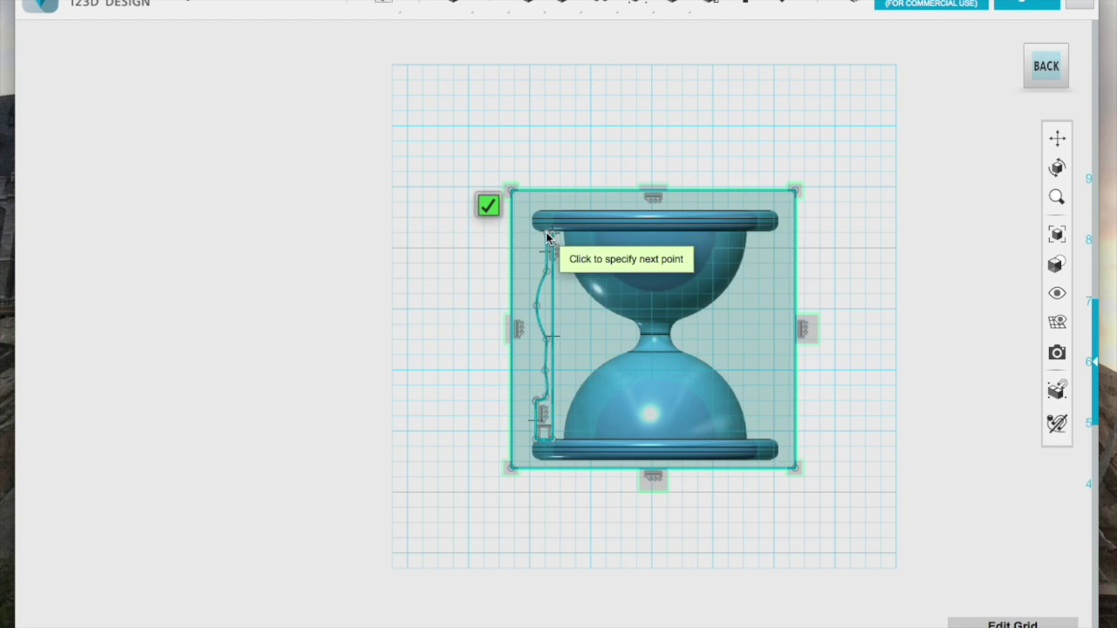
click(488, 205)
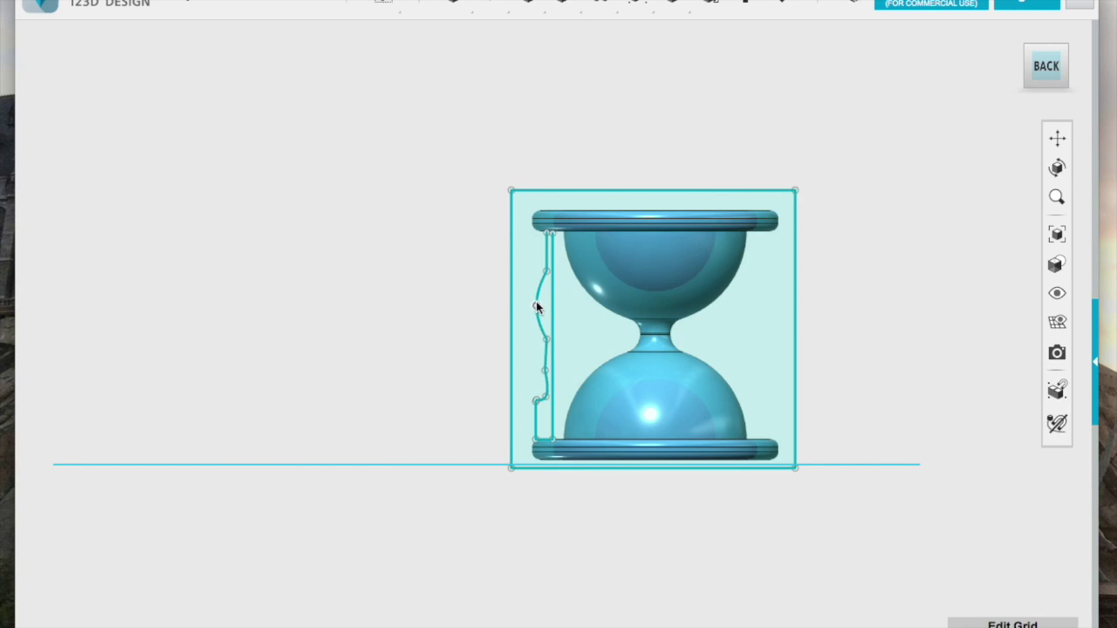
- Reselect and re-edit the post profile sketch, then finish it
click(540, 306)
click(543, 393)
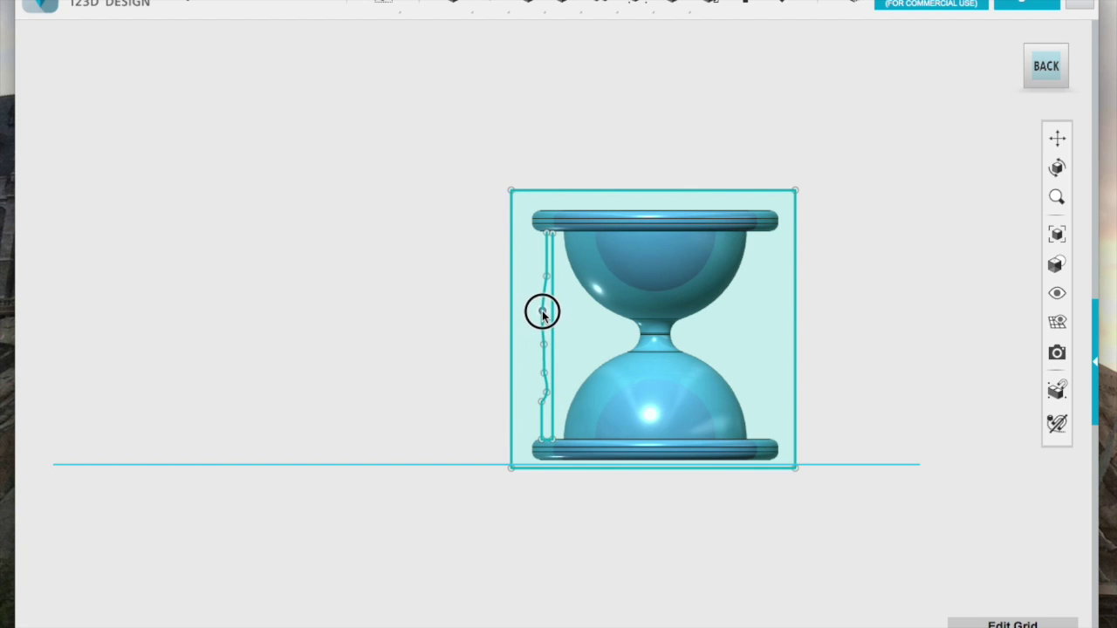
click(546, 366)
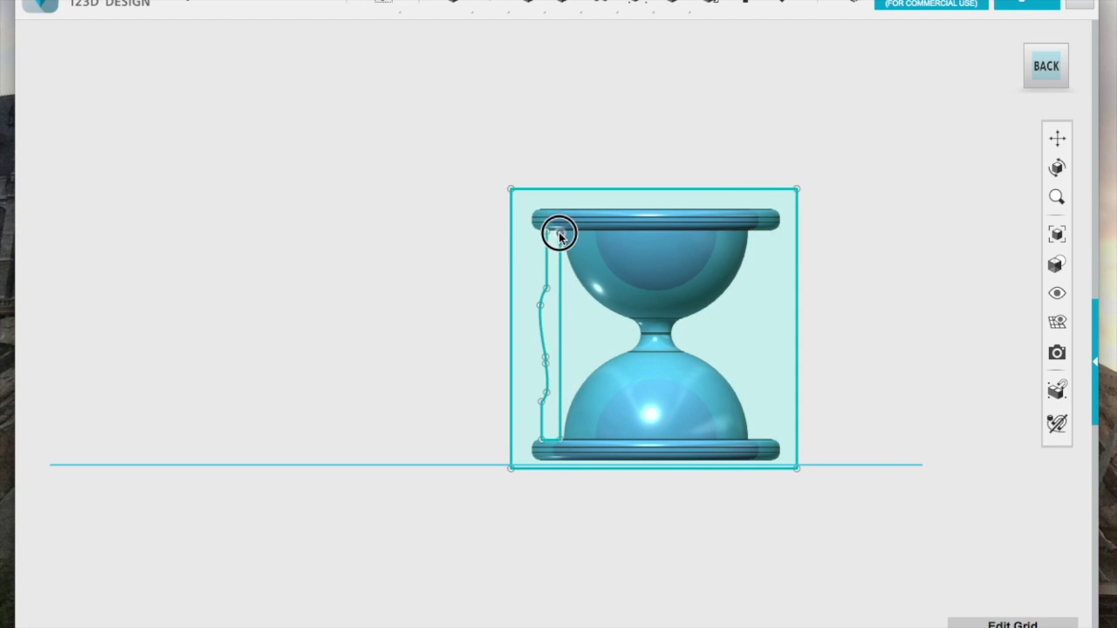
click(557, 233)
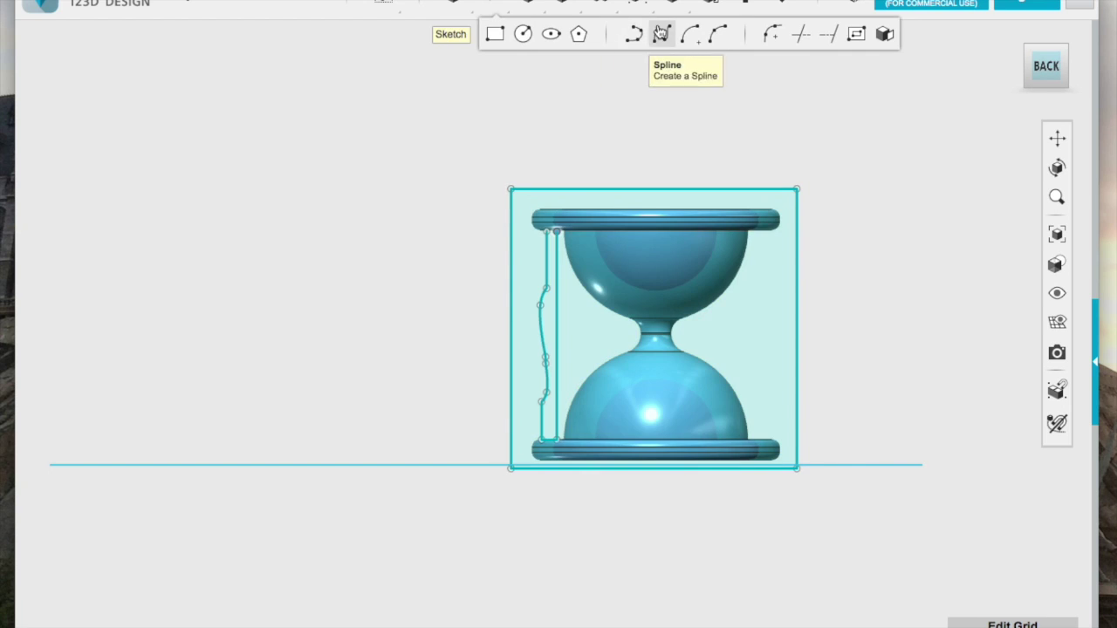
click(476, 204)
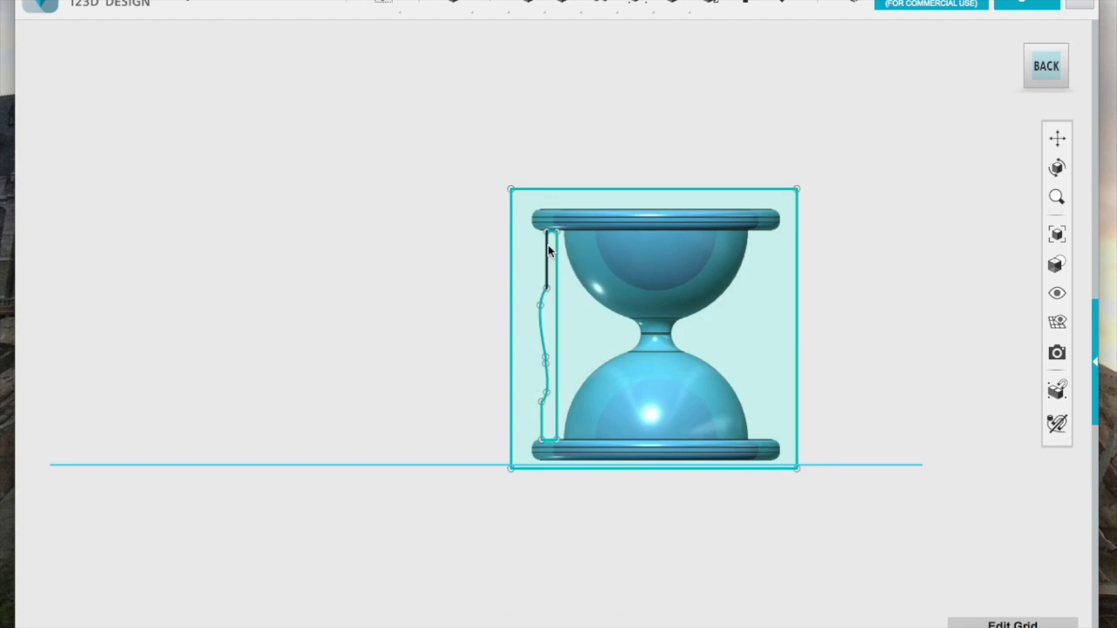
- Revolve the wavy profile a full 360° around its straight edge into a turned post on the left
click(587, 34)
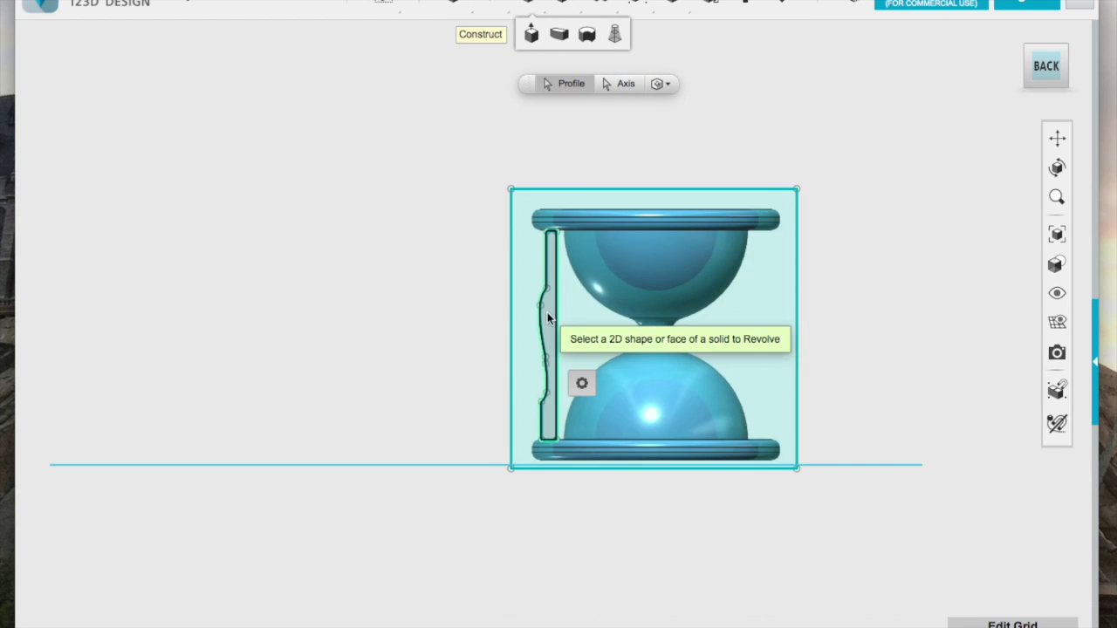
click(547, 312)
click(545, 314)
click(547, 319)
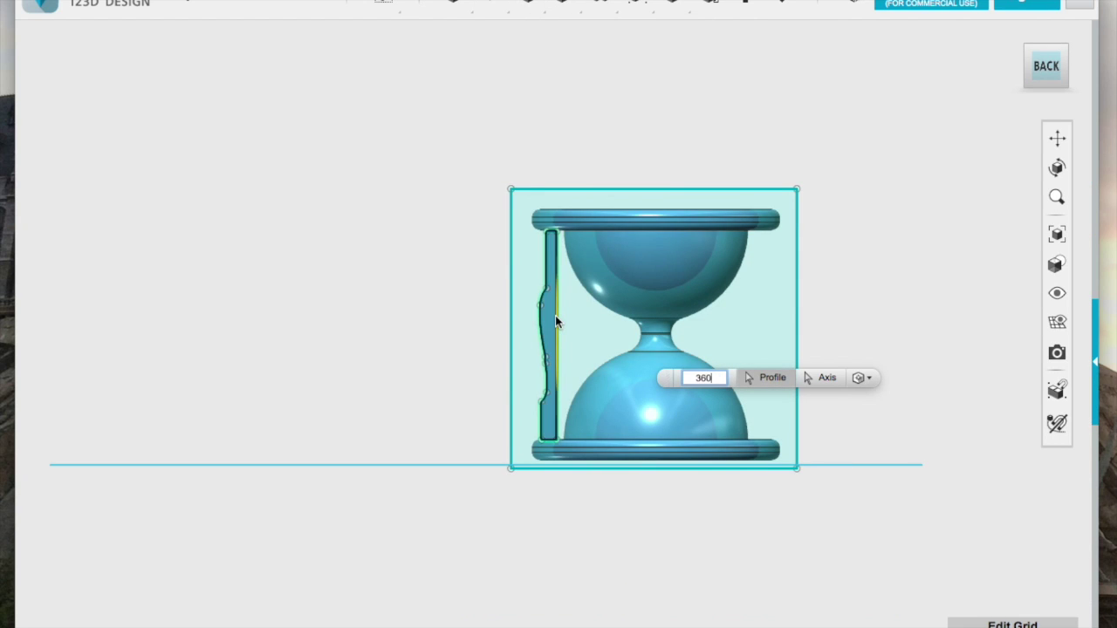
key(Return)
click(587, 34)
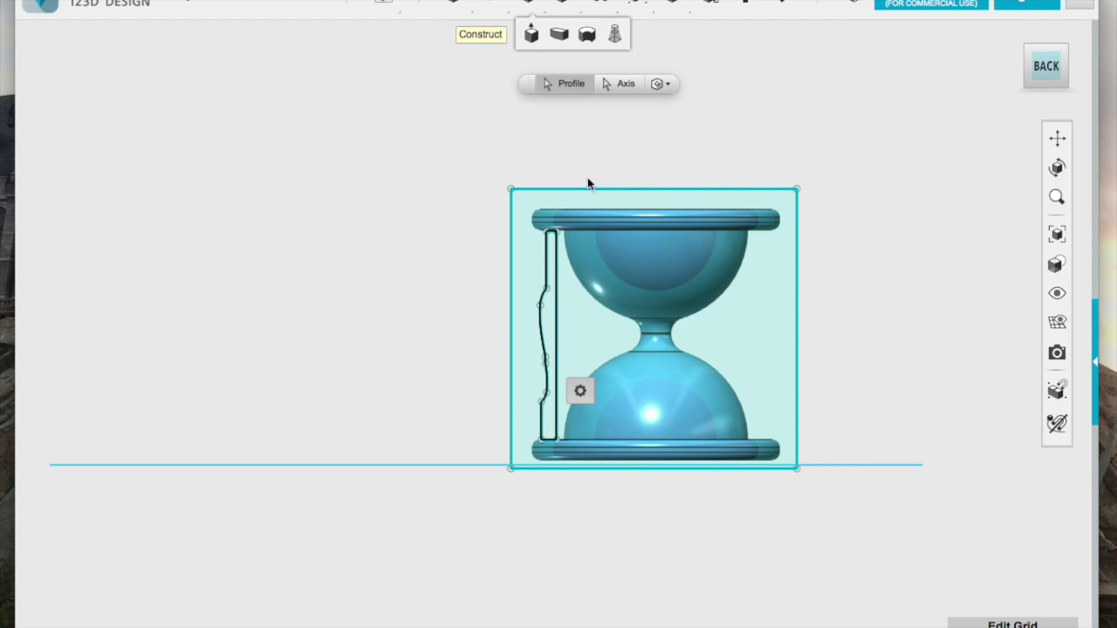
click(555, 319)
click(556, 321)
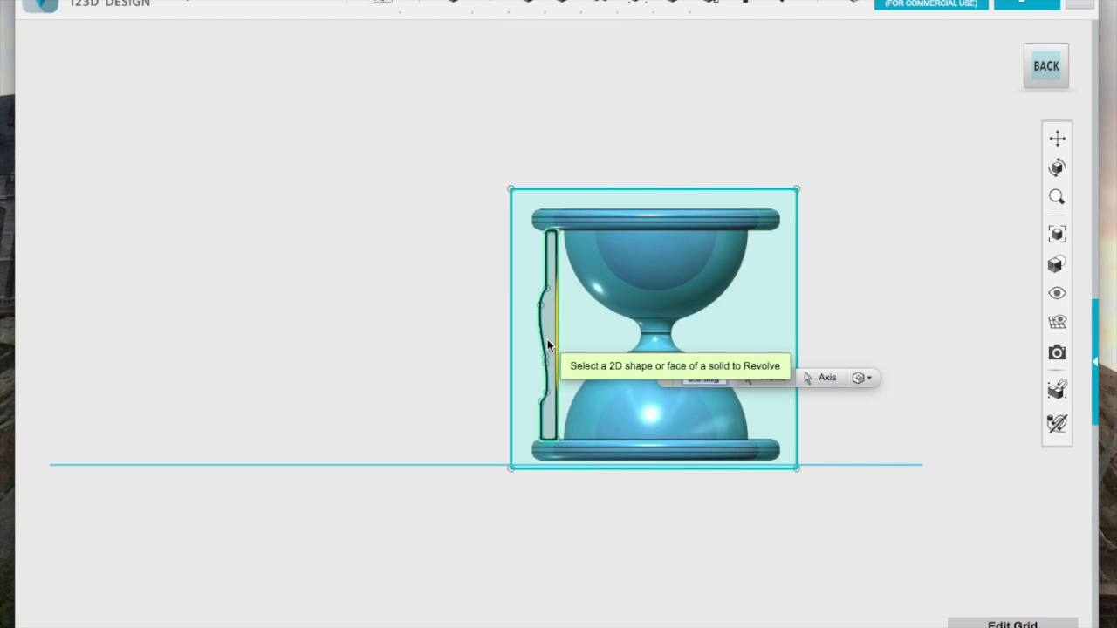
click(547, 344)
key(Return)
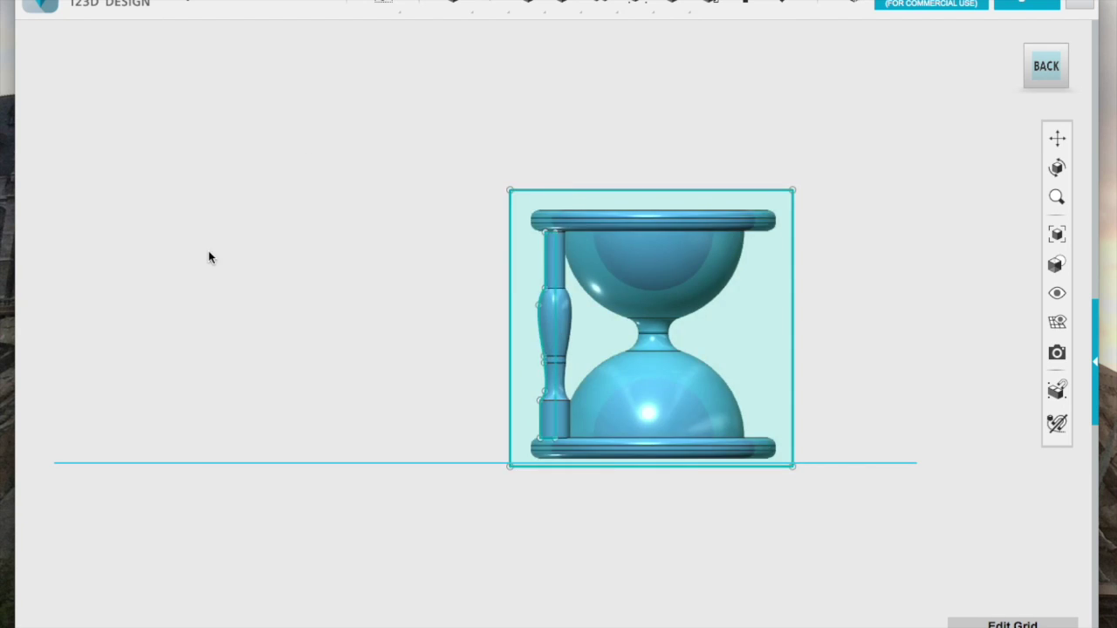
scroll(283, 271, down, 1)
- Group all the hourglass parts and shift the group to the left
click(551, 349)
key(ctrl+g)
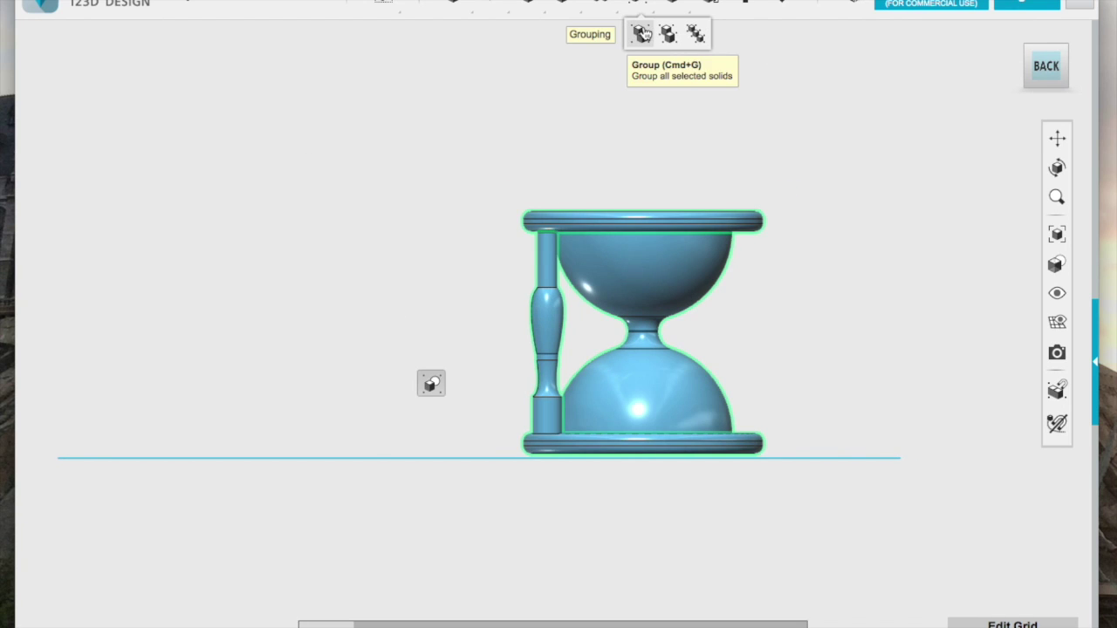
click(546, 324)
click(384, 621)
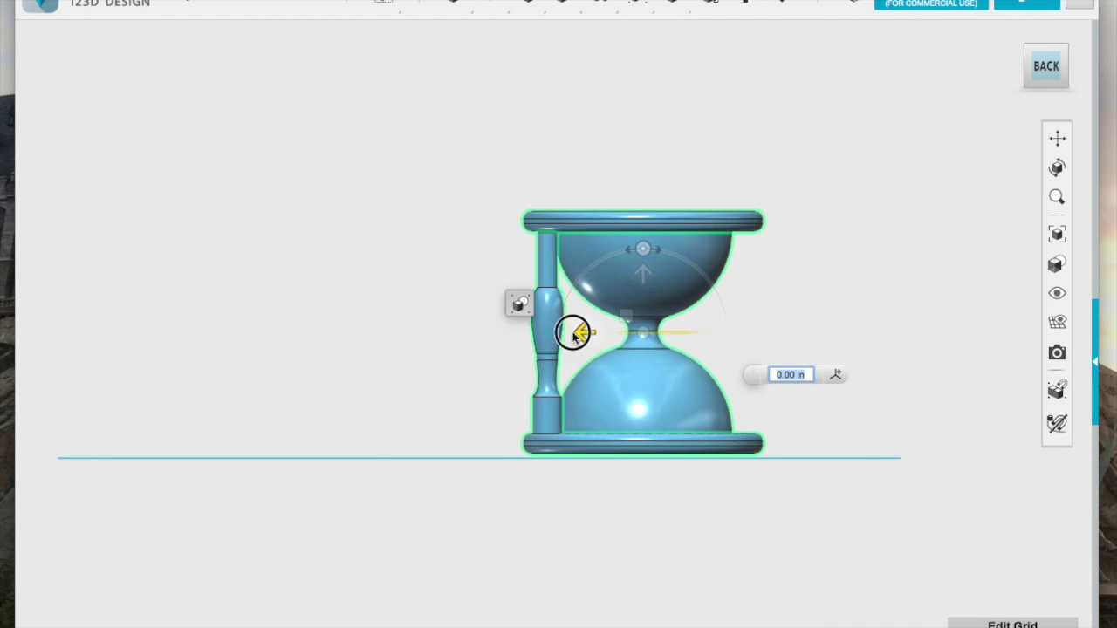
drag(573, 329, 480, 328)
- Ungroup the model and move the post and bottom disc out to the left
click(561, 260)
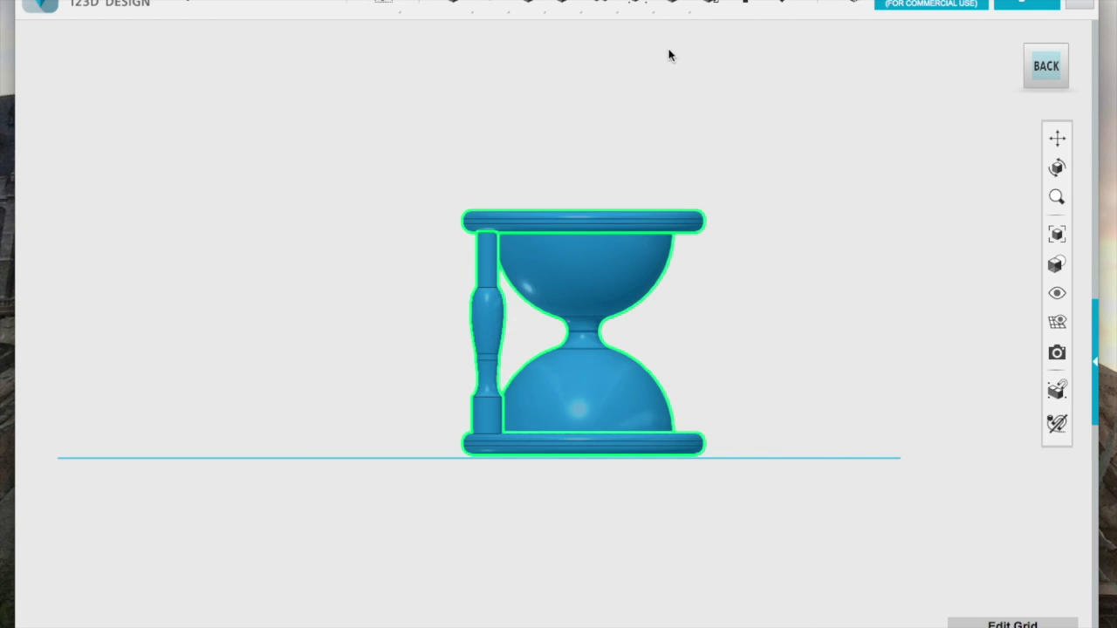
key(ctrl+shift+g)
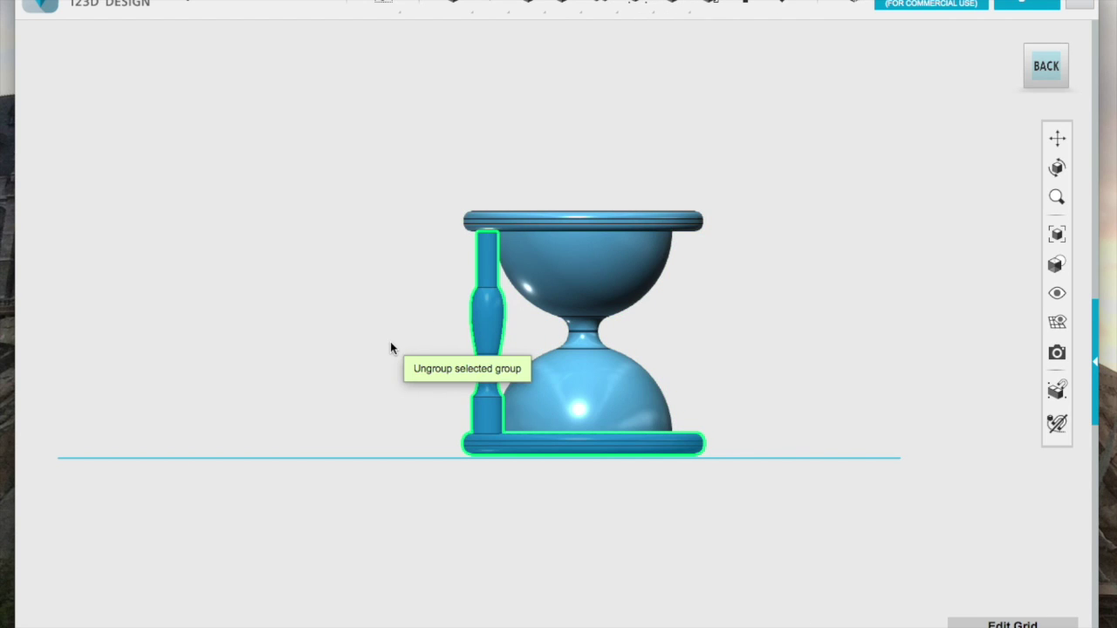
click(486, 337)
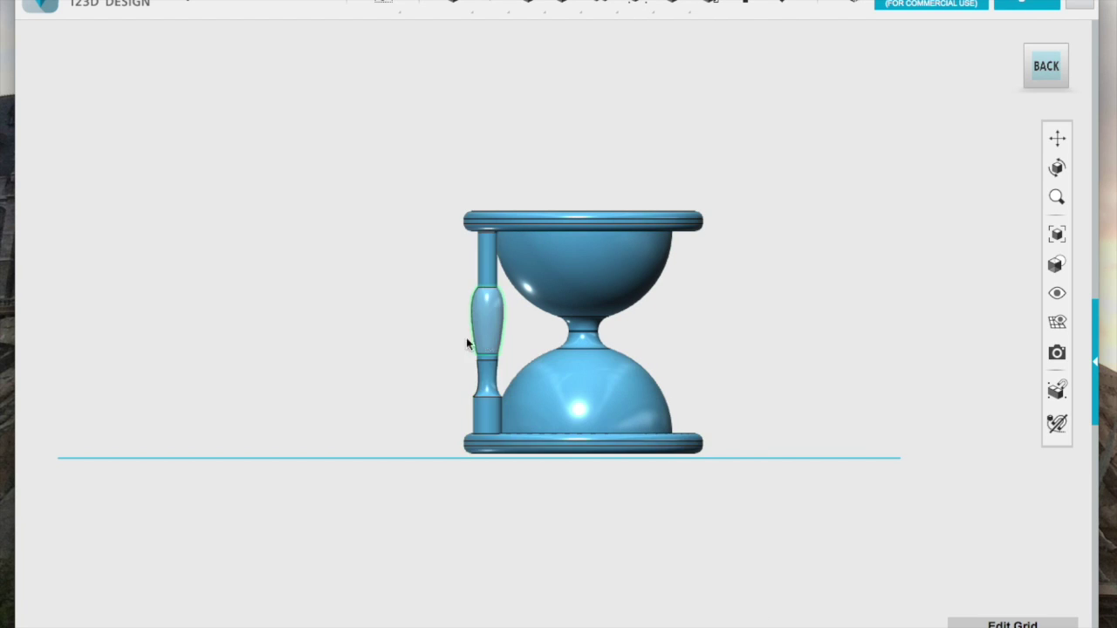
click(480, 380)
key(ctrl+shift+g)
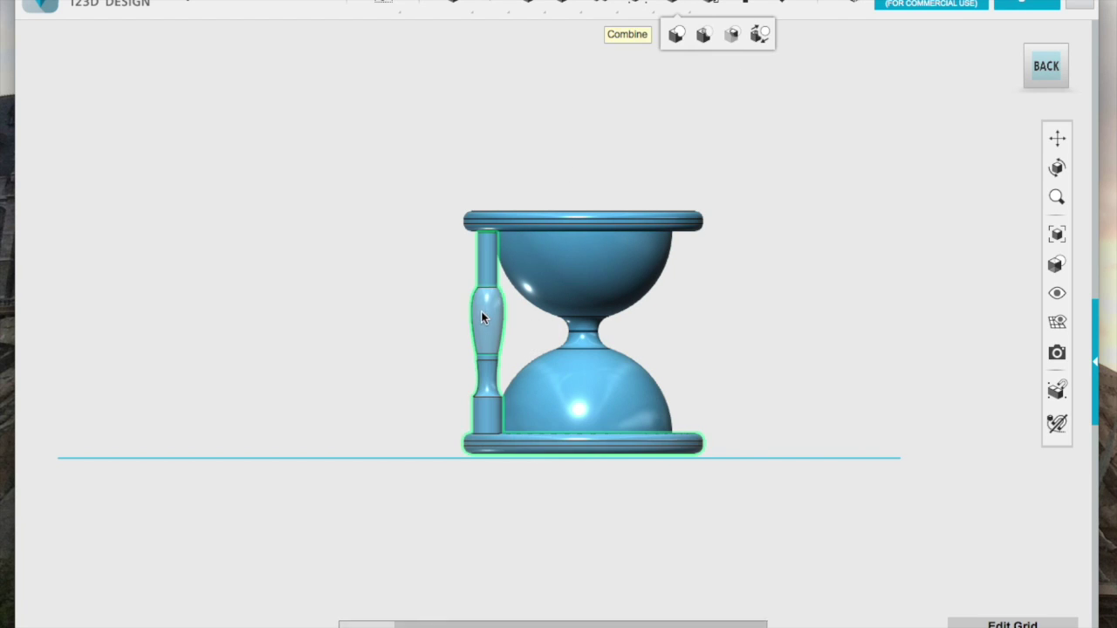
key(ctrl+t)
click(509, 450)
drag(581, 342, 416, 349)
right_drag(416, 349, 364, 308)
key(ctrl+shift+g)
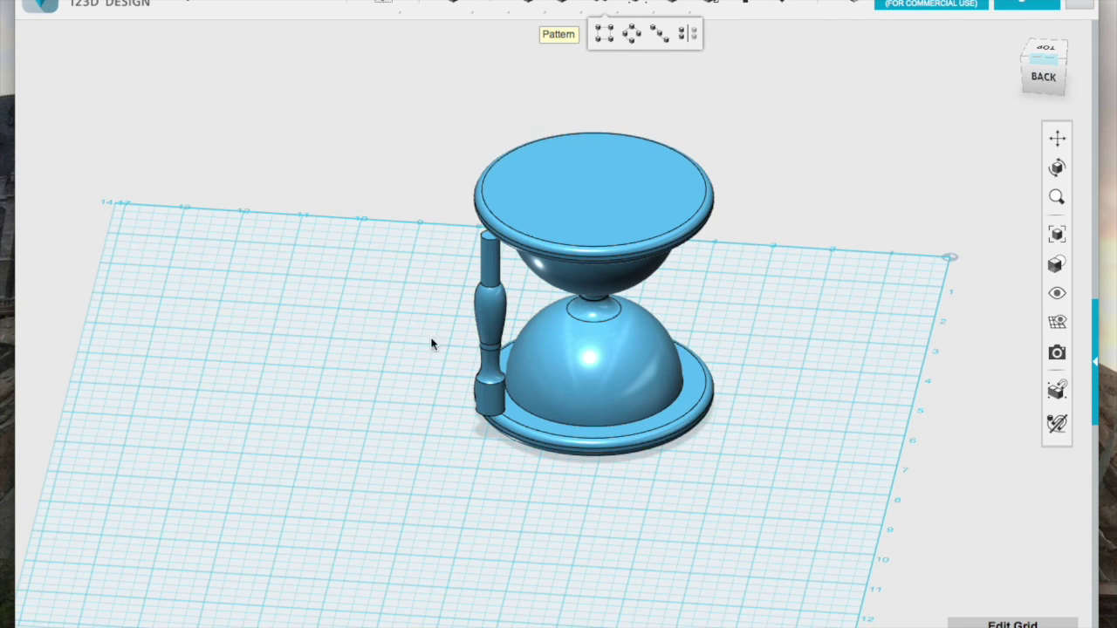
- Ungroup the remaining group twice and clear the selection
right_drag(431, 344, 411, 351)
mouse_move(672, 4)
click(668, 34)
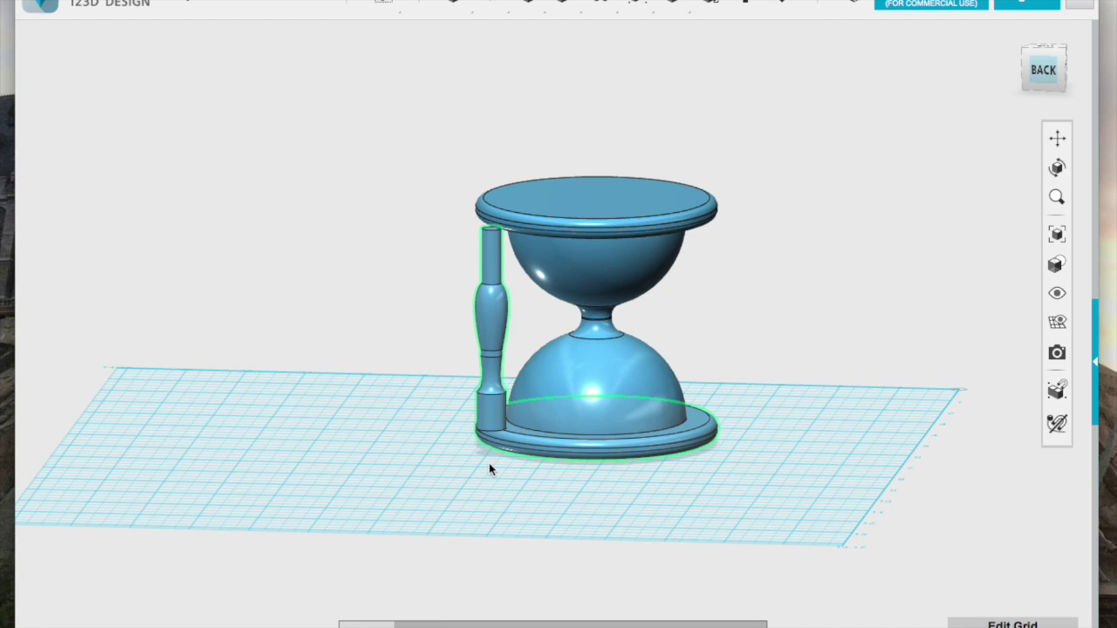
click(668, 33)
click(376, 412)
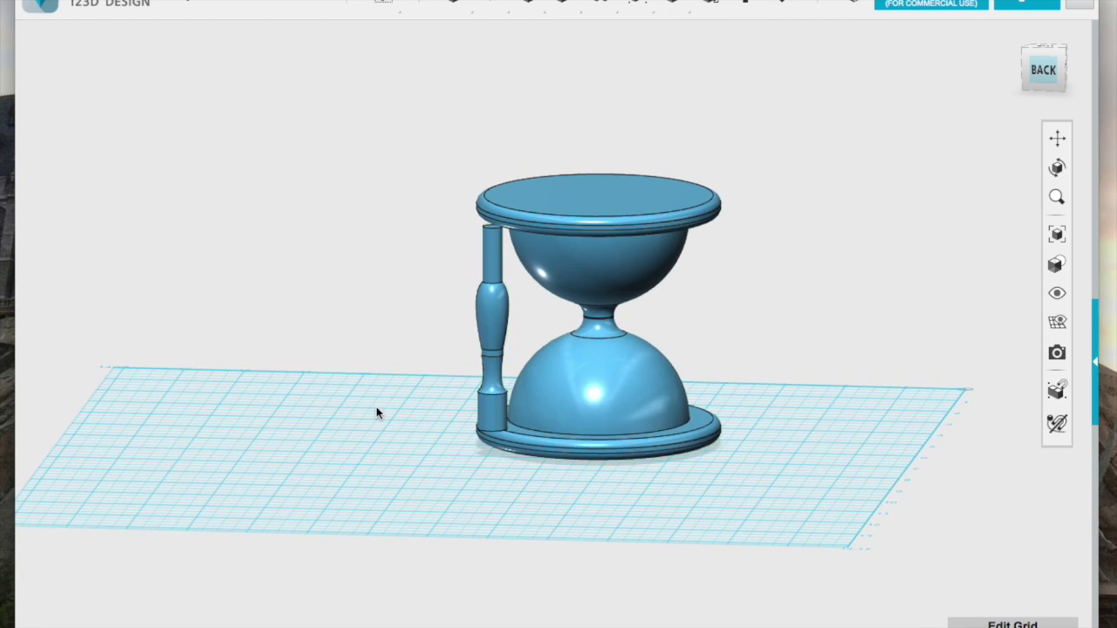
- Select the post sections and bottom disc and move a copy 5.157 in to the left
click(492, 375)
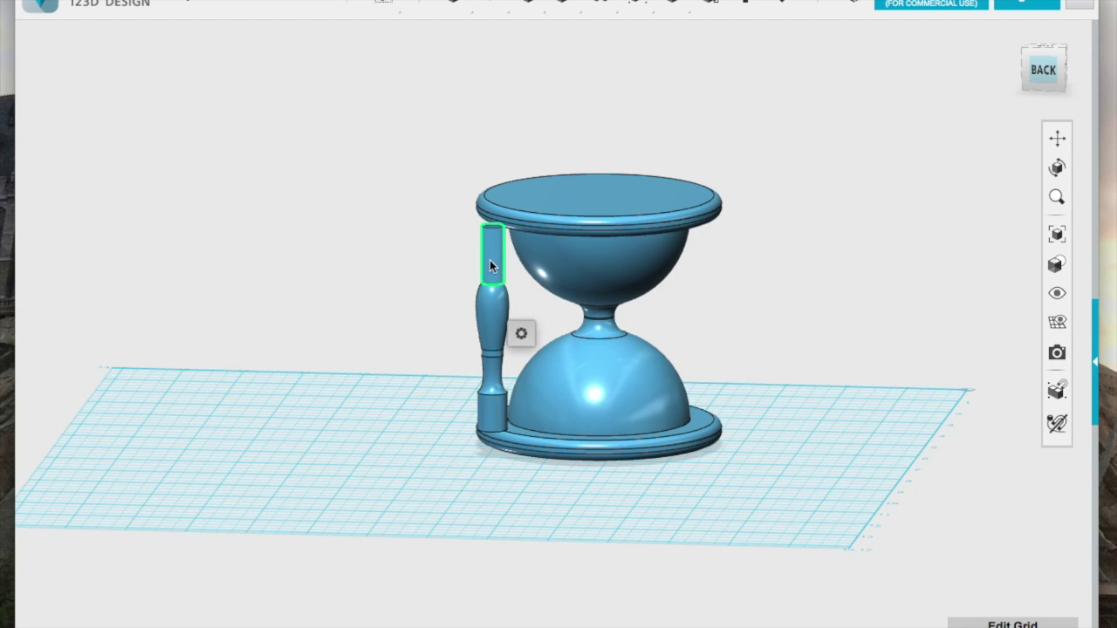
shift+click(489, 260)
shift+click(485, 406)
shift+click(488, 441)
key(ctrl+t)
drag(534, 321, 247, 319)
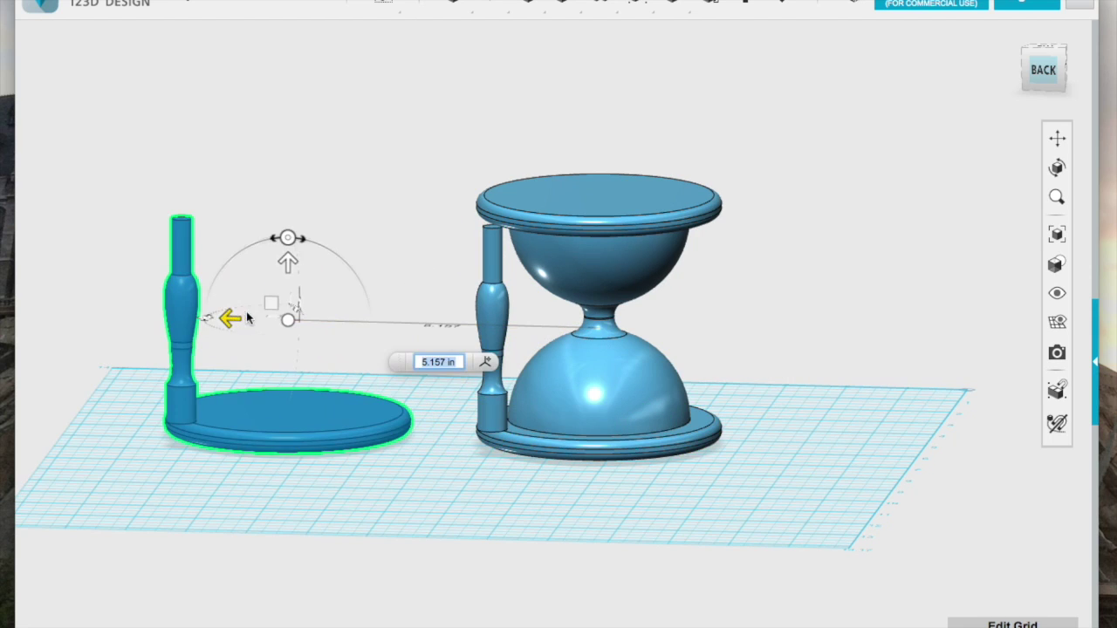
key(Return)
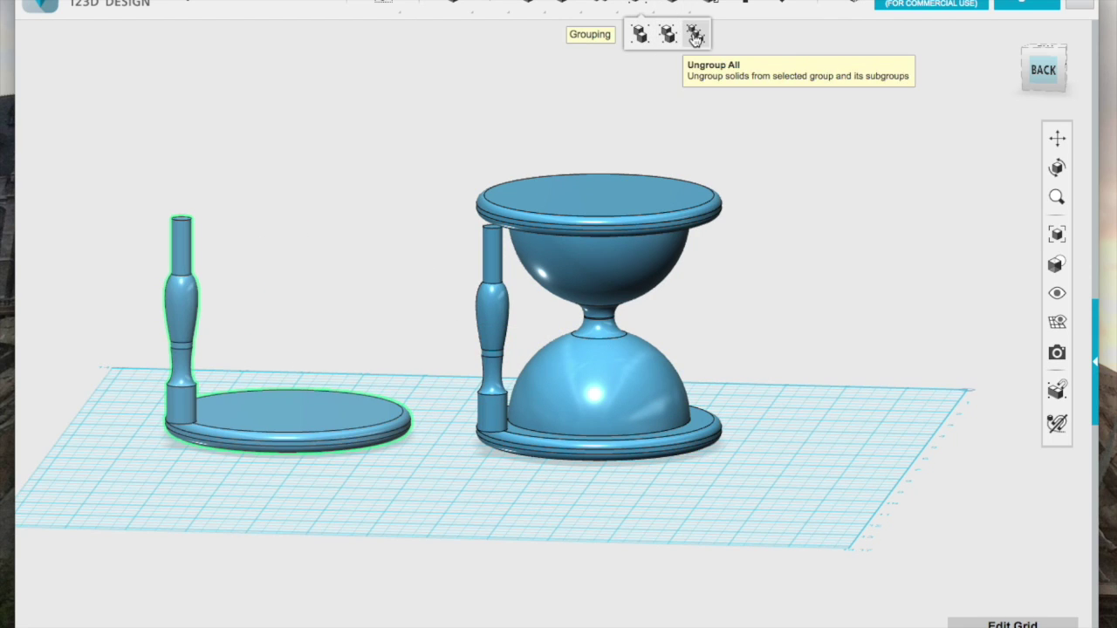
- Ungroup all parts of the copy, then delete the old pillar and base pieces
click(696, 34)
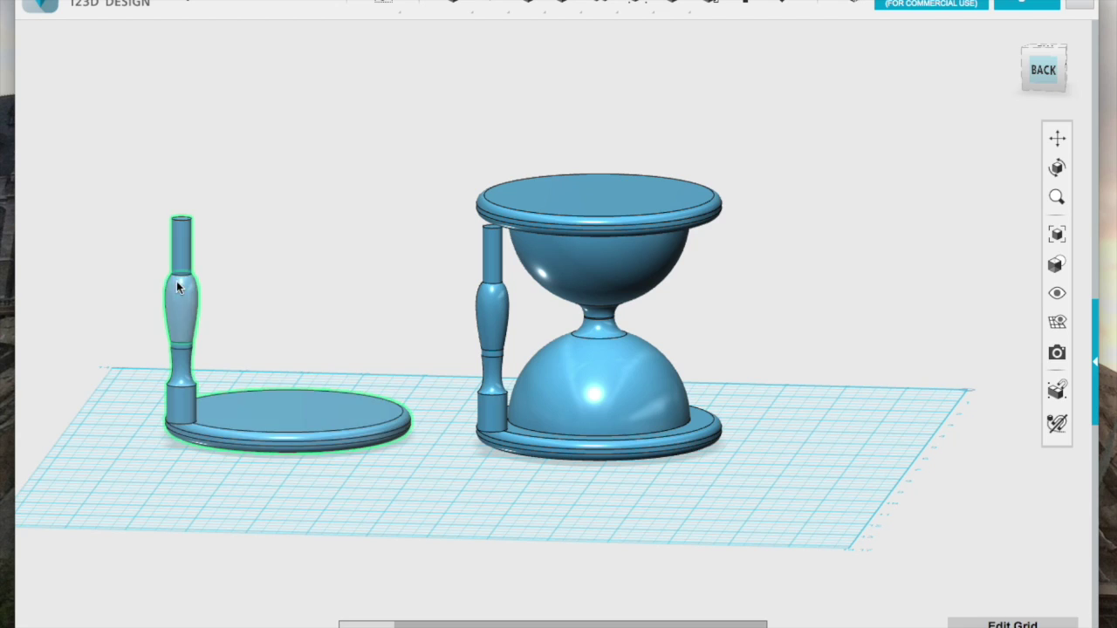
key(ctrl+z)
mouse_move(670, 4)
click(696, 34)
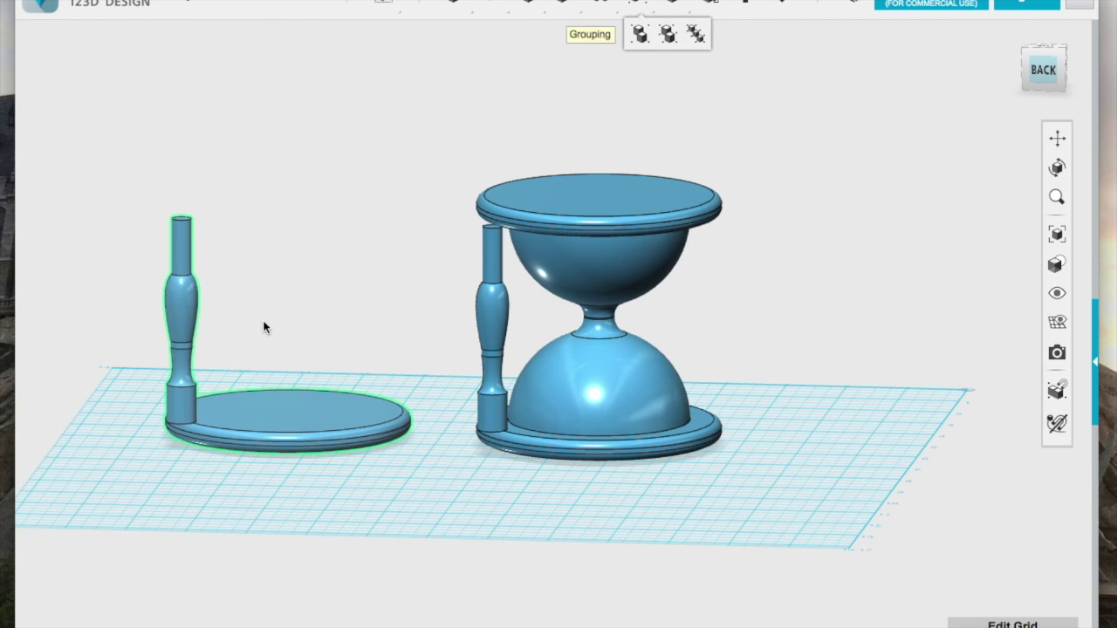
click(267, 452)
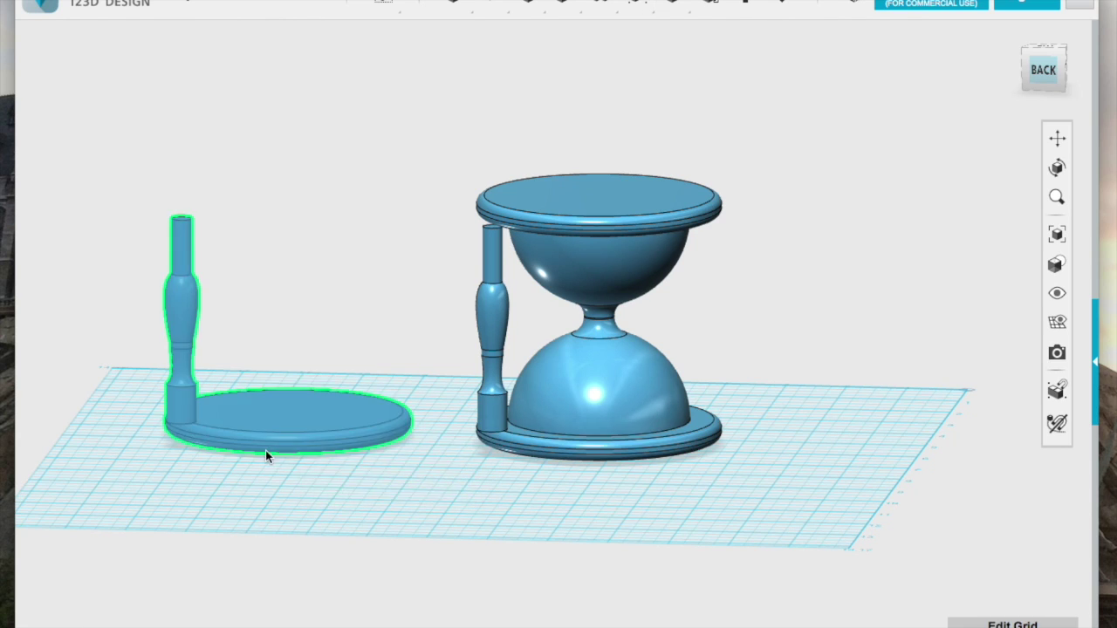
click(216, 396)
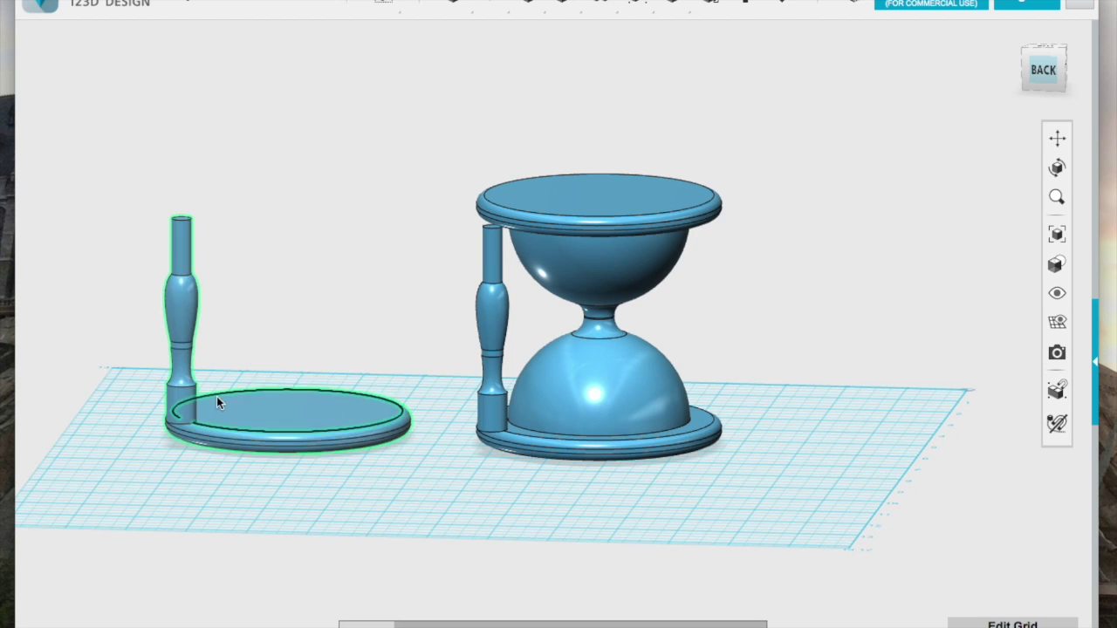
key(Delete)
- Restore the post profile sketch and move its sketch plane left, away from the hourglass
key(ctrl+z)
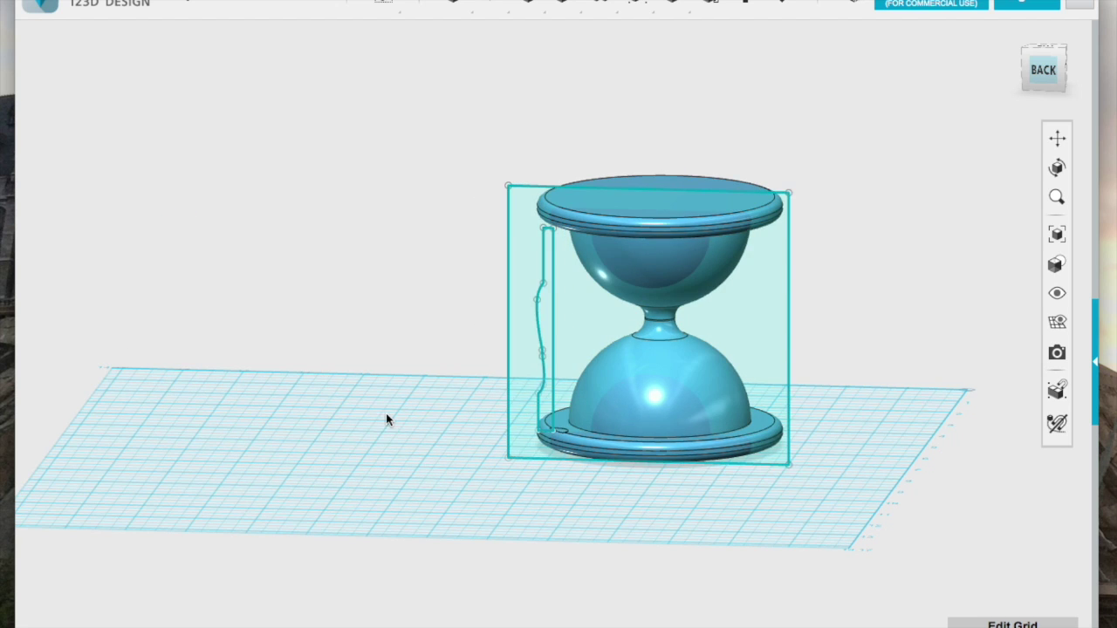
mouse_move(878, 337)
right_down()
mouse_move(576, 348)
mouse_move(628, 344)
right_up()
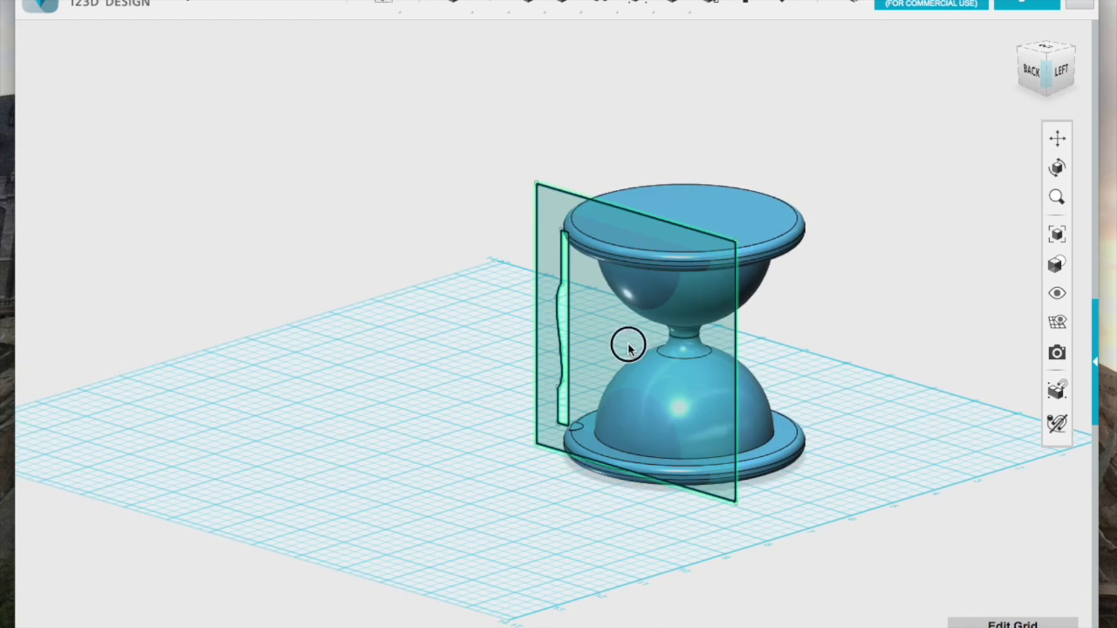
click(679, 419)
right_drag(679, 419, 623, 375)
drag(643, 311, 451, 311)
mouse_move(451, 311)
right_down()
mouse_move(531, 434)
mouse_move(593, 433)
right_up()
- Revolve the post profile 360° around its straight edge into a solid turned post
mouse_move(528, 5)
click(588, 33)
click(513, 367)
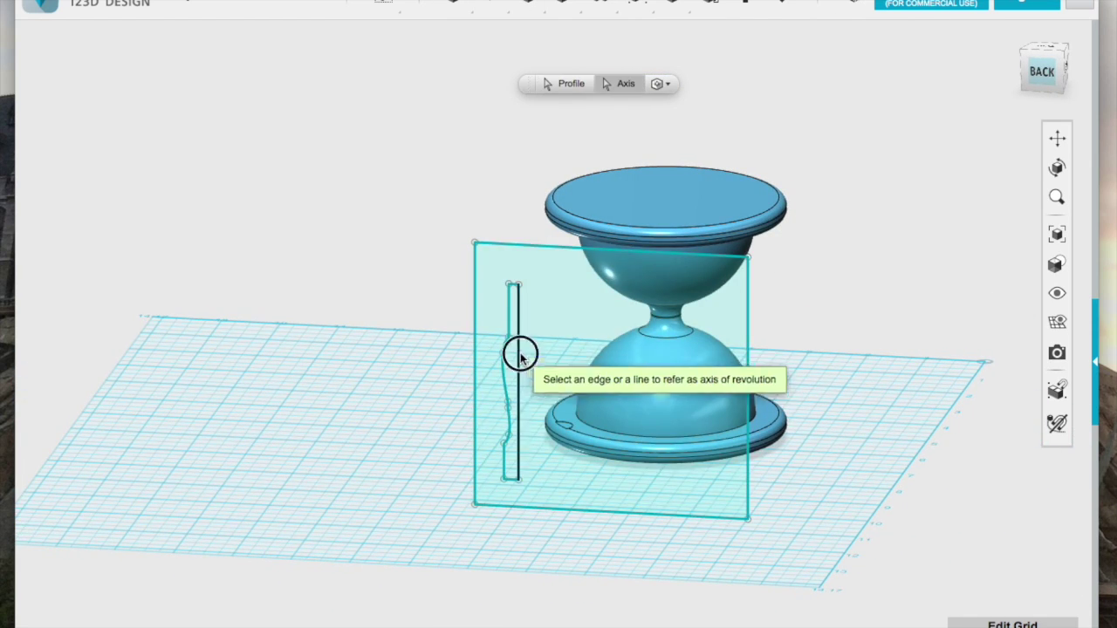
click(508, 377)
click(517, 410)
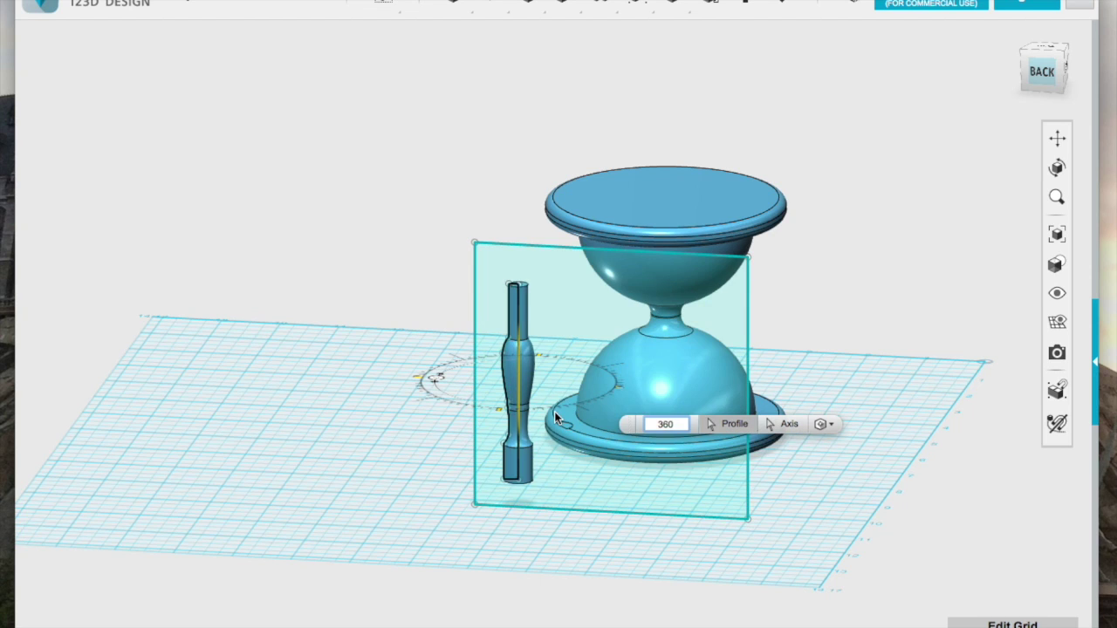
click(487, 407)
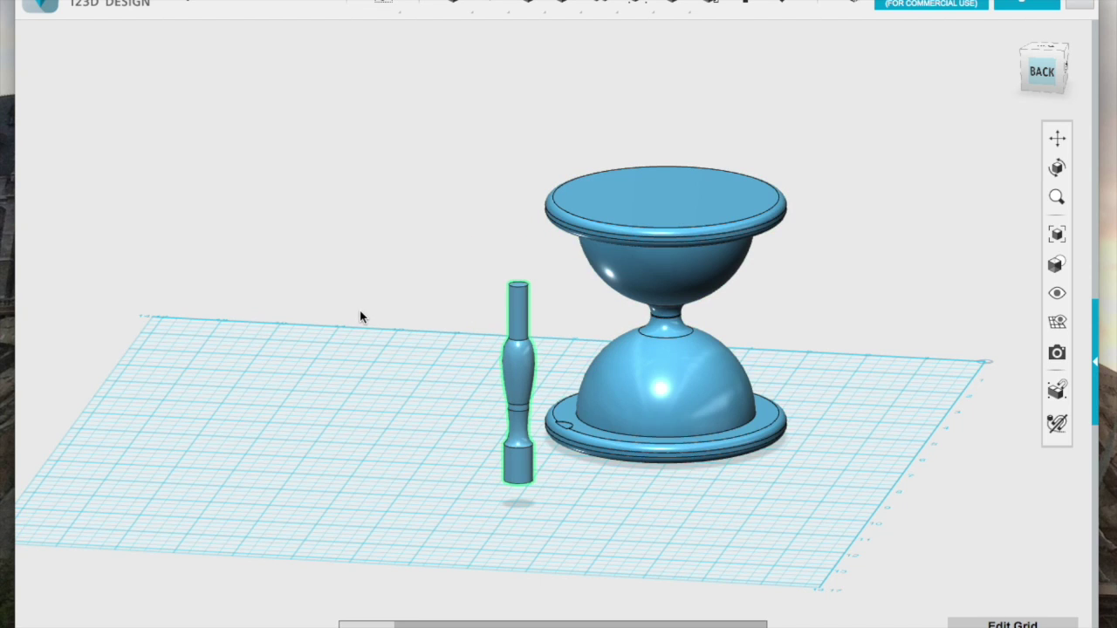
- Pull out a copy of the turned post and line it up beside the hourglass base
click(520, 386)
ctrl+drag(520, 385, 602, 437)
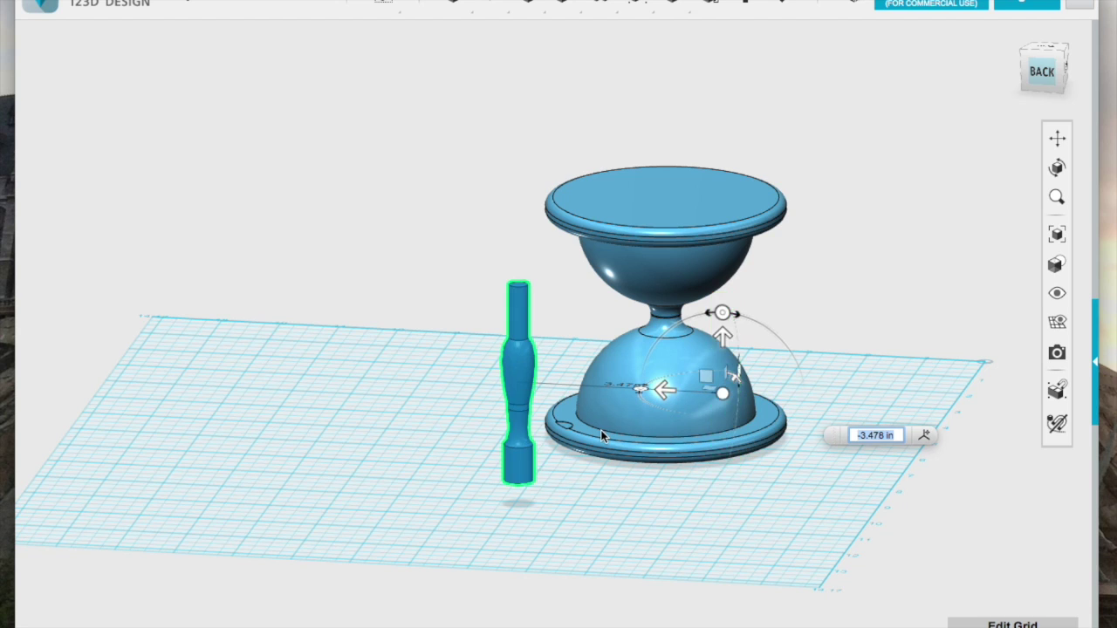
right_drag(602, 436, 798, 379)
drag(511, 424, 818, 406)
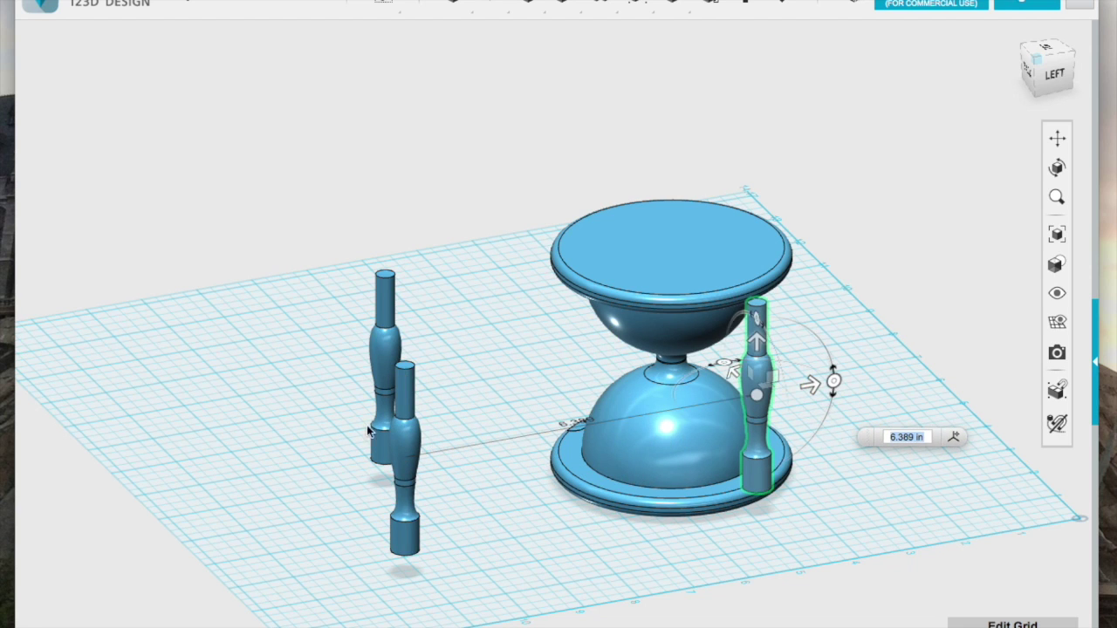
right_drag(819, 406, 743, 543)
drag(738, 558, 818, 553)
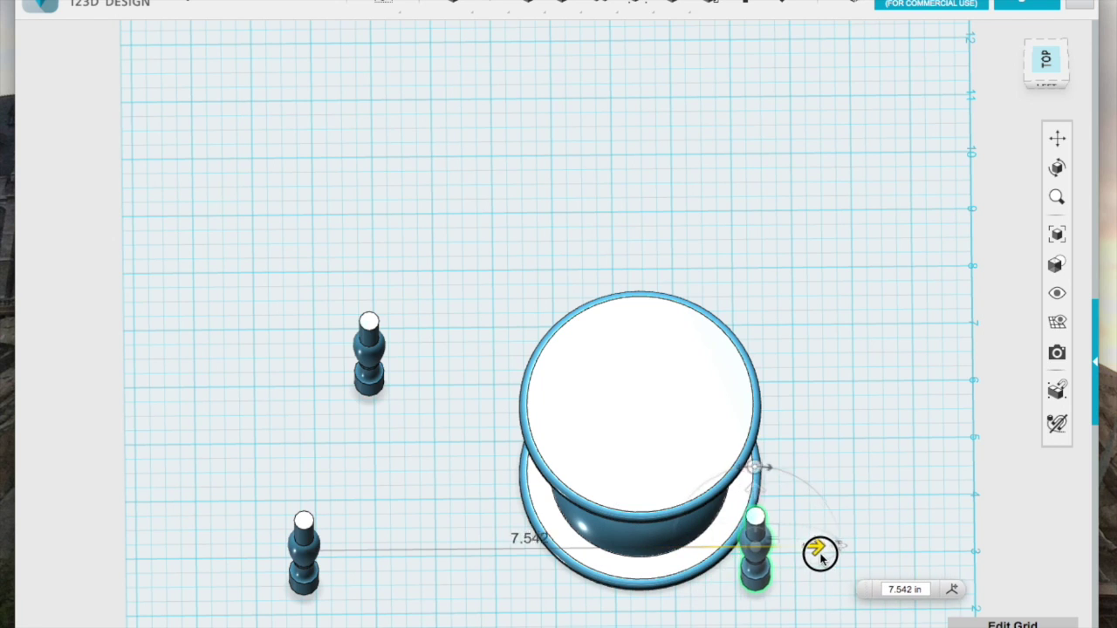
drag(752, 474, 752, 375)
right_drag(811, 602, 806, 496)
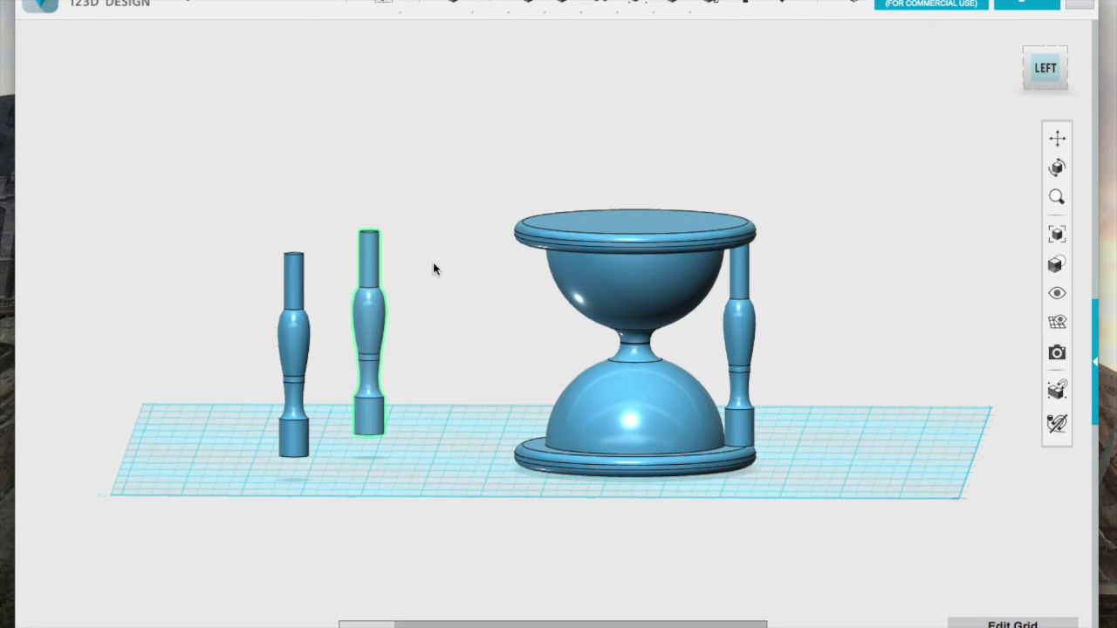
- Move the second post in against the hourglass, checking from top and rear views
right_drag(434, 269, 439, 354)
drag(440, 354, 490, 353)
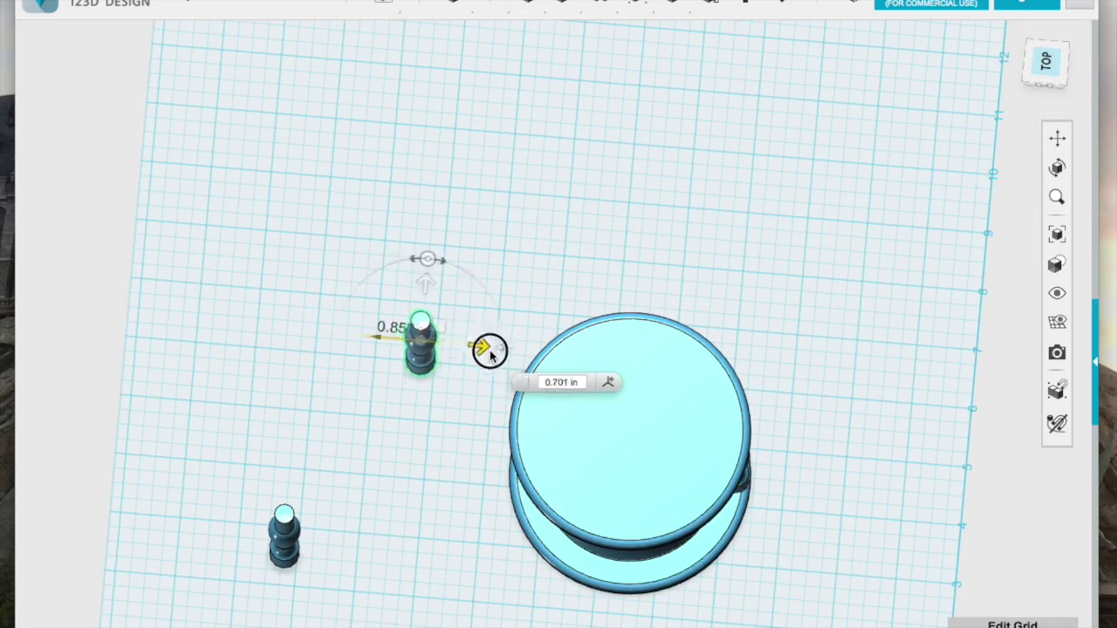
right_drag(638, 359, 551, 477)
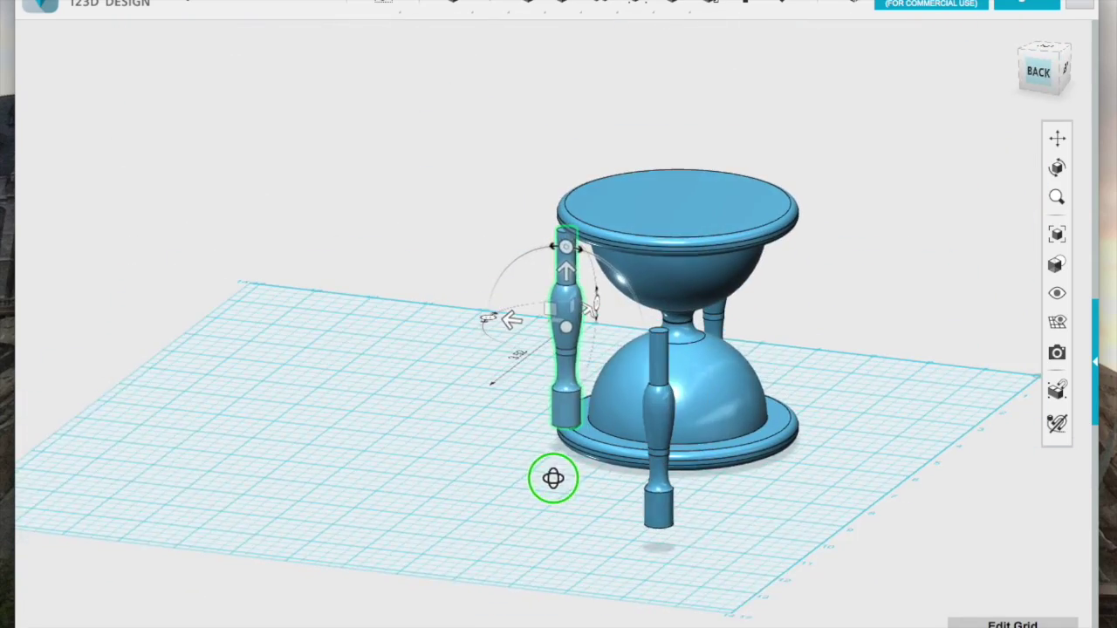
drag(521, 323, 514, 324)
right_drag(481, 440, 559, 367)
- Slide the remaining post into place between the caps, fine-tuning it by 0.209 in
click(578, 335)
right_drag(519, 324, 415, 327)
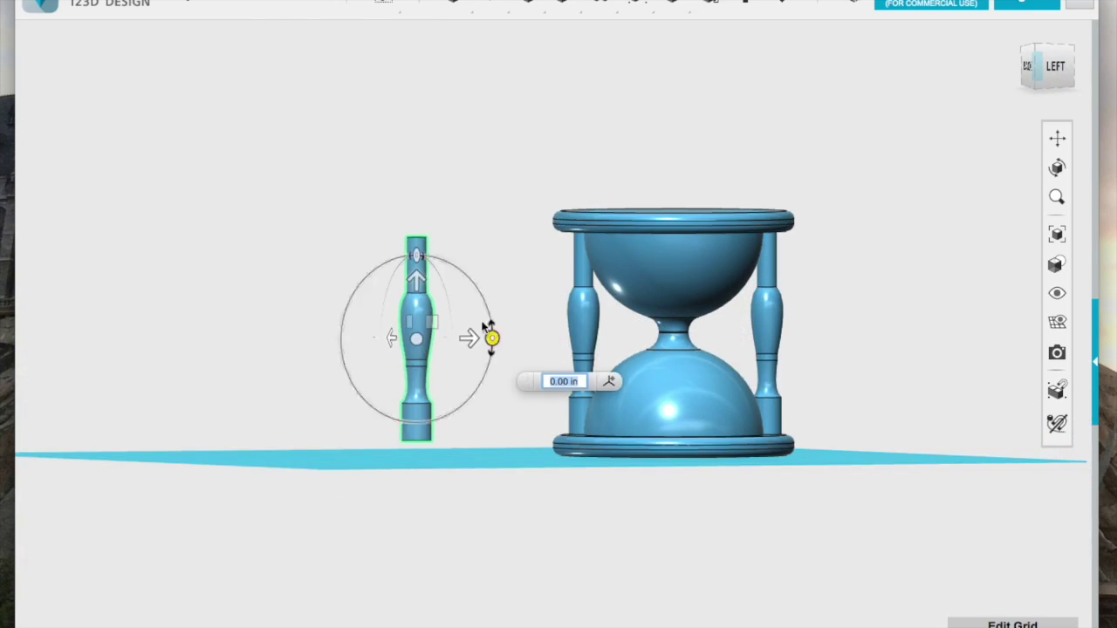
drag(487, 326, 733, 328)
right_drag(737, 329, 760, 398)
drag(433, 340, 441, 343)
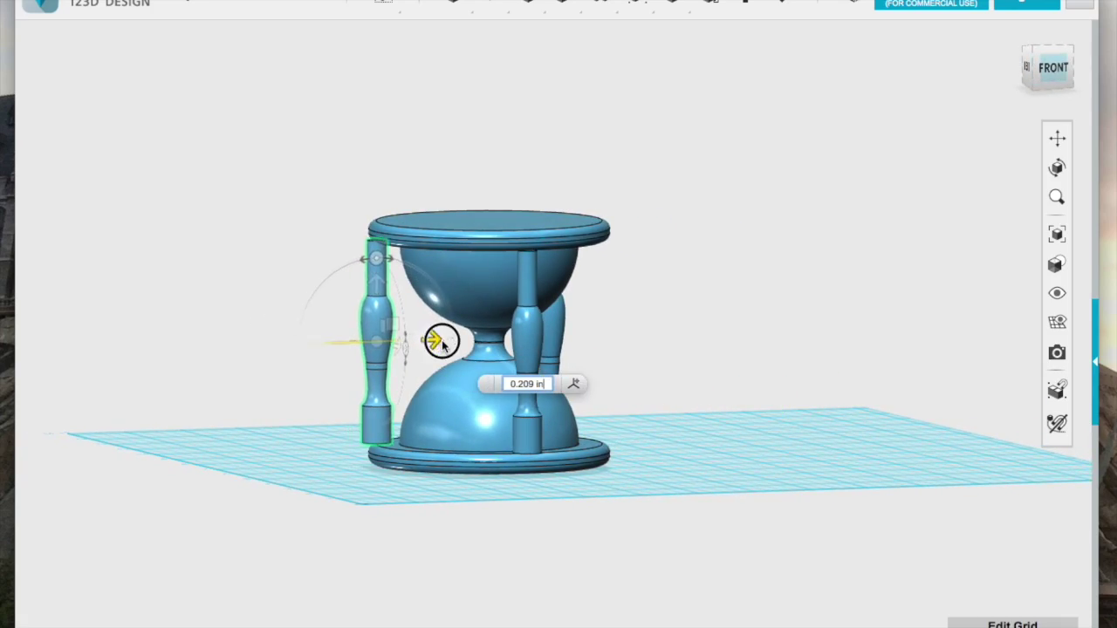
right_drag(663, 398, 322, 355)
- Ungroup the hourglass into separate parts and scale the top and bottom discs up
click(695, 34)
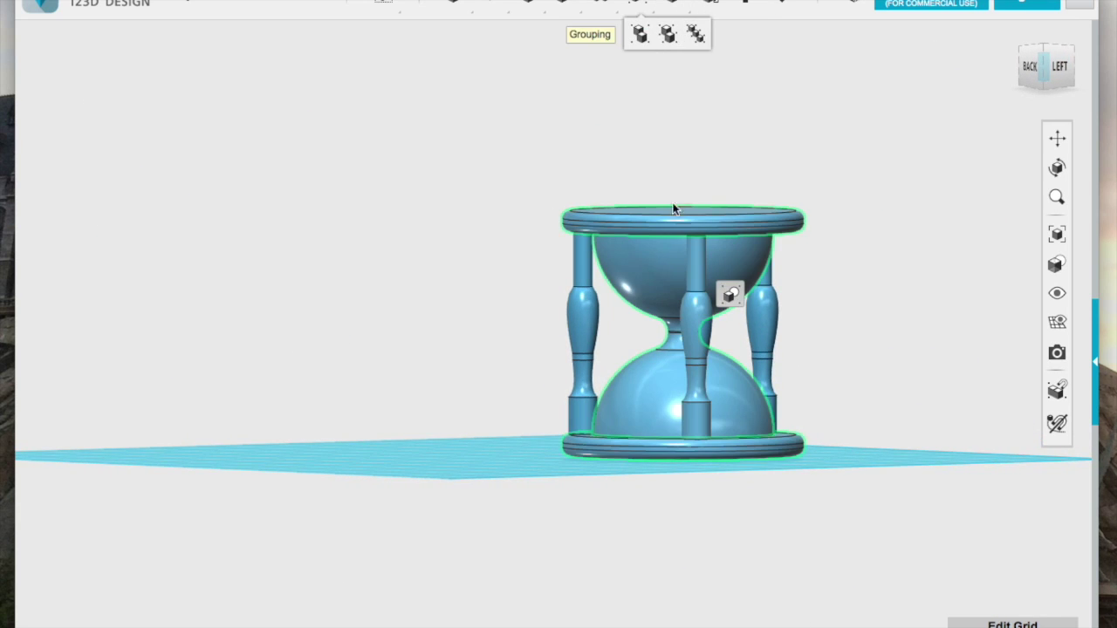
click(669, 224)
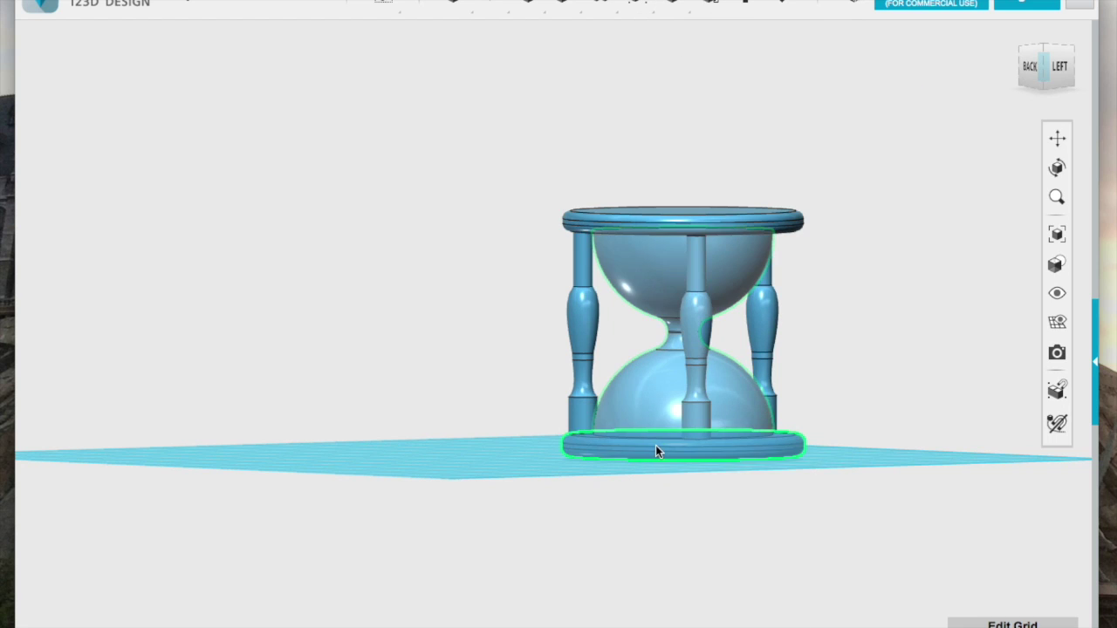
click(741, 232)
drag(708, 331, 713, 334)
- Snap the top and bottom disc faces onto the post ends and nudge the left post inward
click(781, 3)
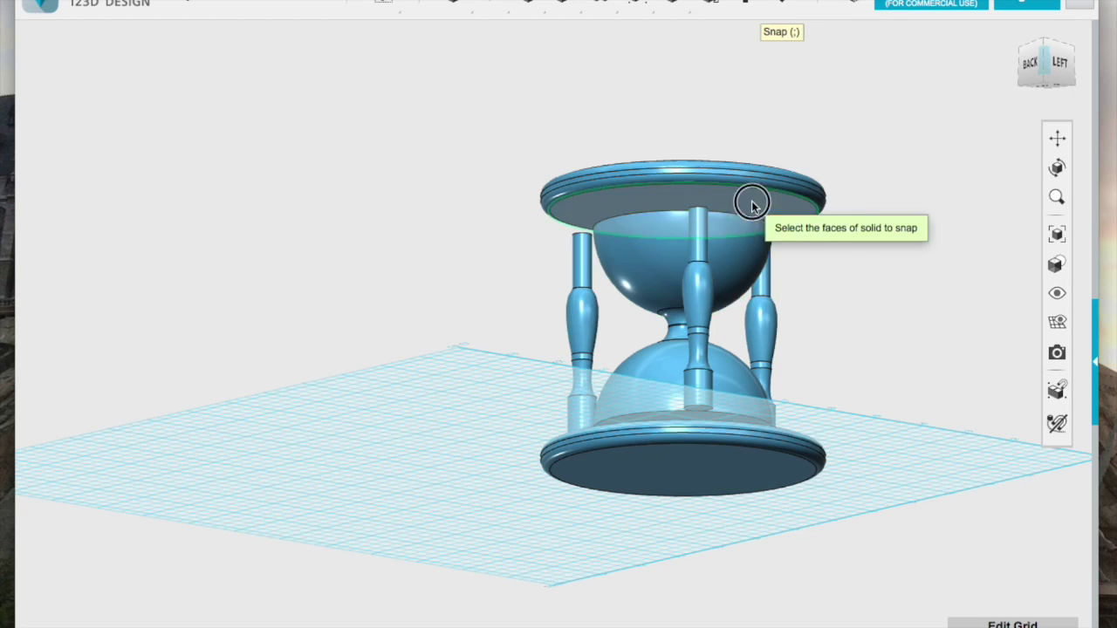
click(748, 200)
click(725, 256)
right_drag(725, 251, 712, 411)
click(712, 411)
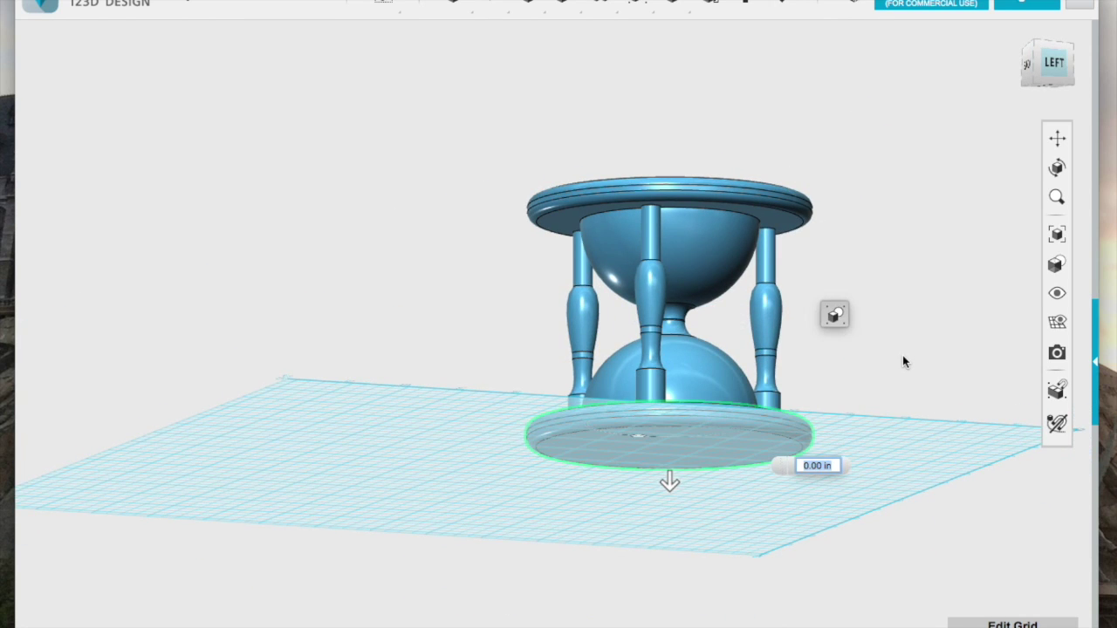
right_drag(902, 355, 447, 339)
drag(447, 339, 428, 340)
- Nudge a post into line with the disc rims, then box-select all the hourglass parts
right_drag(428, 341, 746, 352)
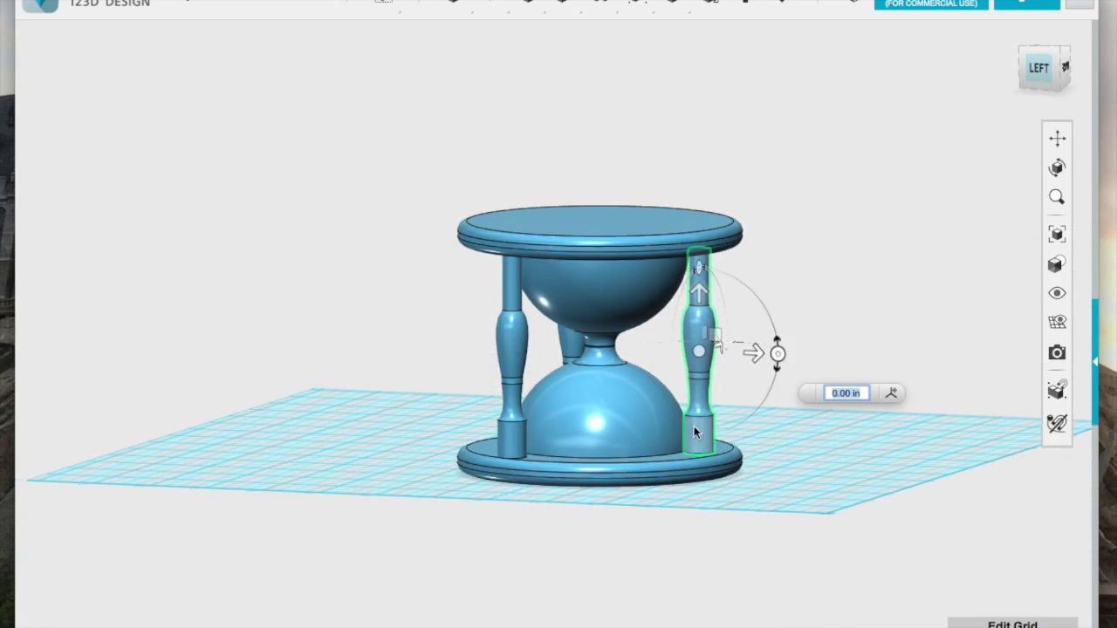
drag(746, 352, 759, 353)
right_drag(737, 494, 779, 442)
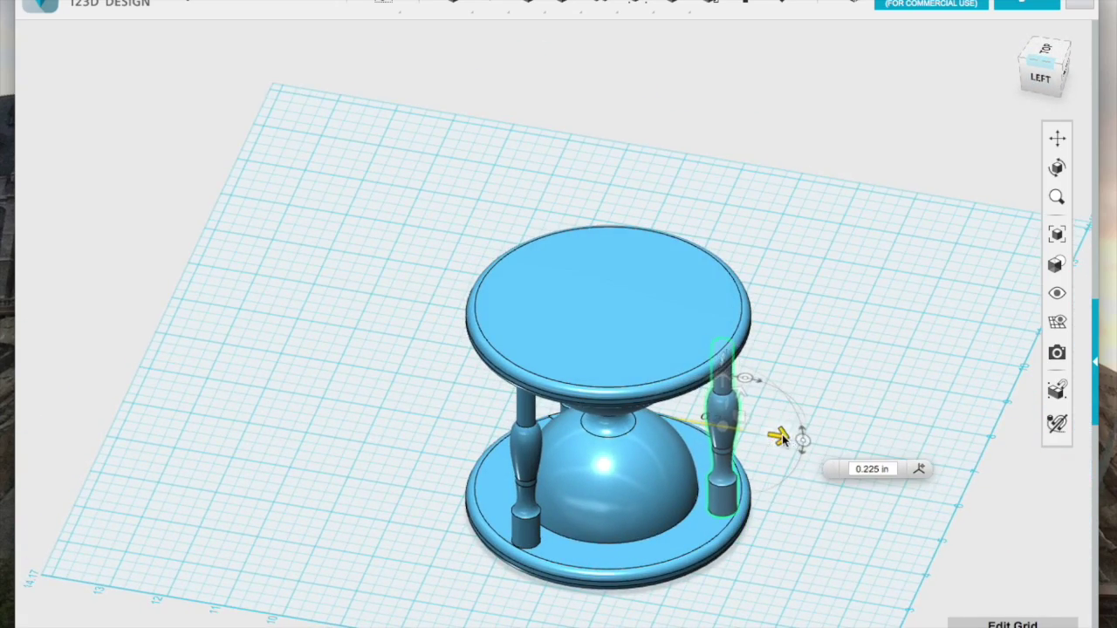
right_drag(210, 445, 366, 452)
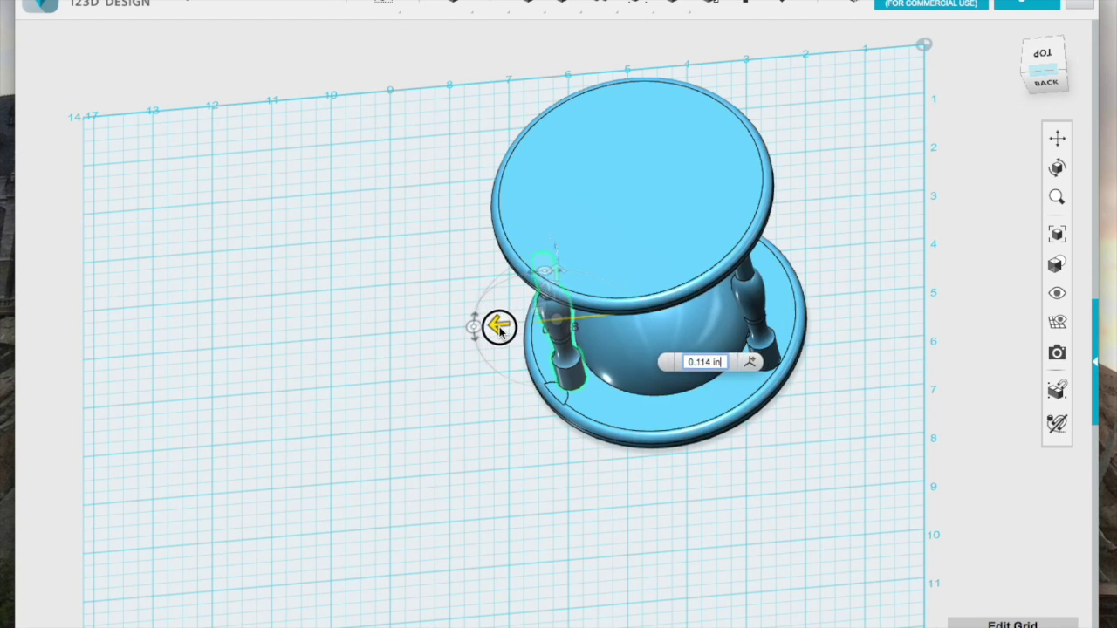
right_drag(451, 445, 463, 421)
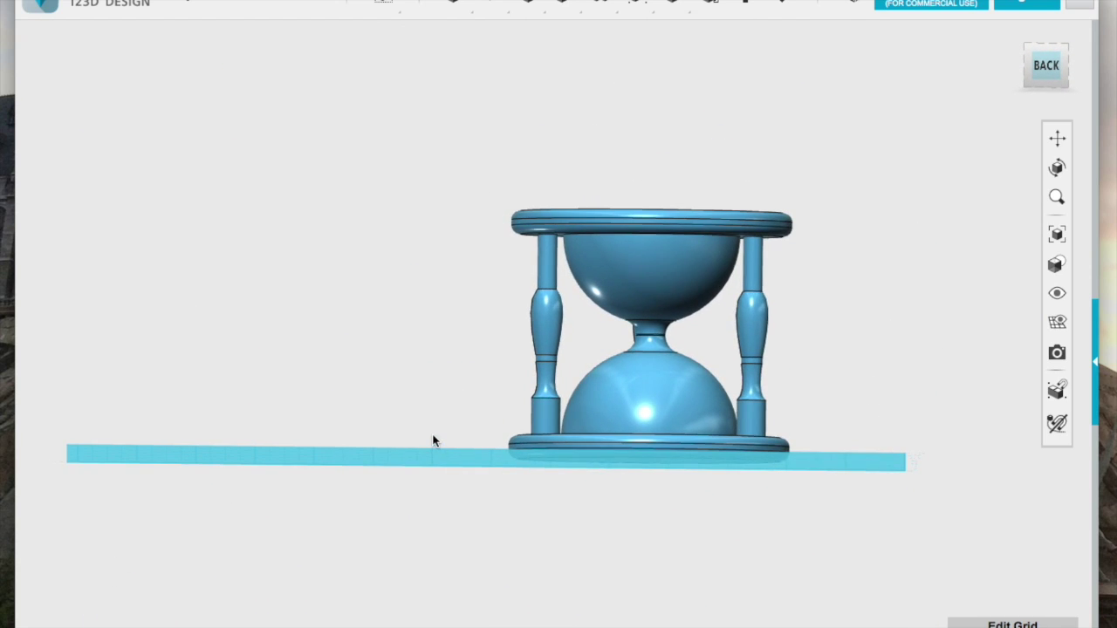
drag(429, 149, 957, 561)
- Merge all the hourglass parts into a single solid
mouse_move(680, 6)
click(673, 33)
click(656, 220)
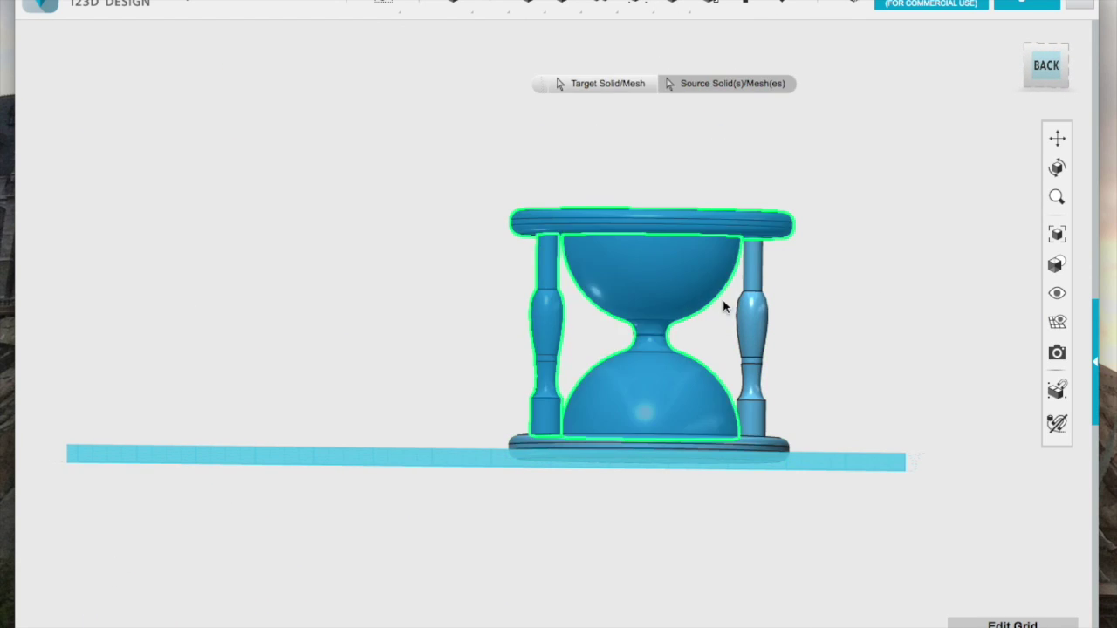
click(747, 312)
right_drag(748, 311, 629, 120)
click(644, 234)
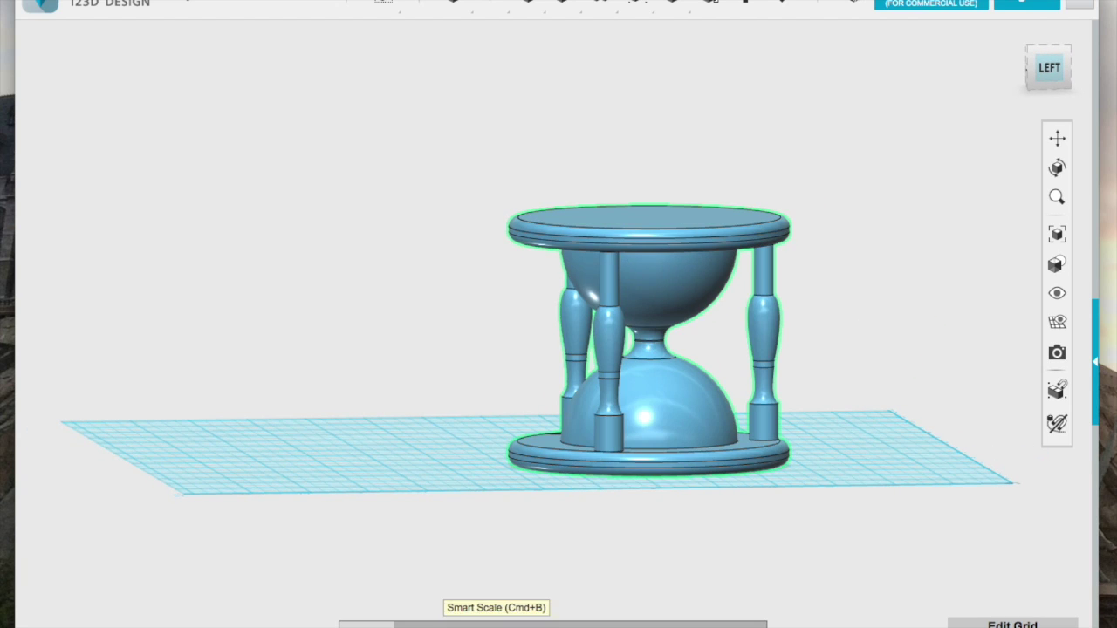
- Free-scale the hourglass by dragging its top handle to make it taller
click(476, 621)
right_drag(601, 178, 657, 40)
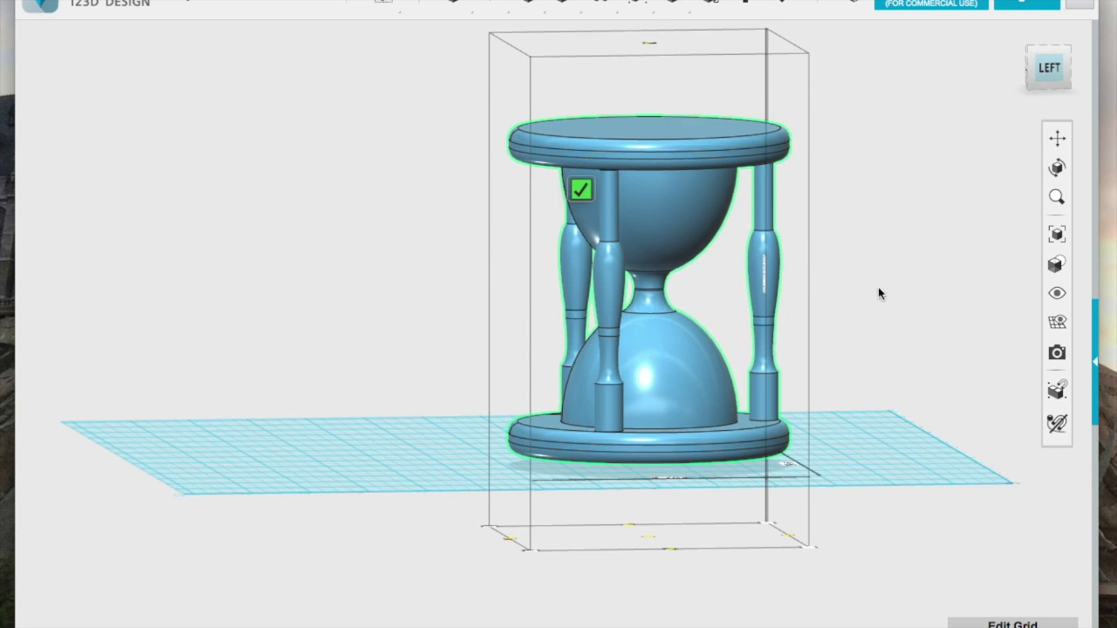
right_drag(878, 291, 506, 257)
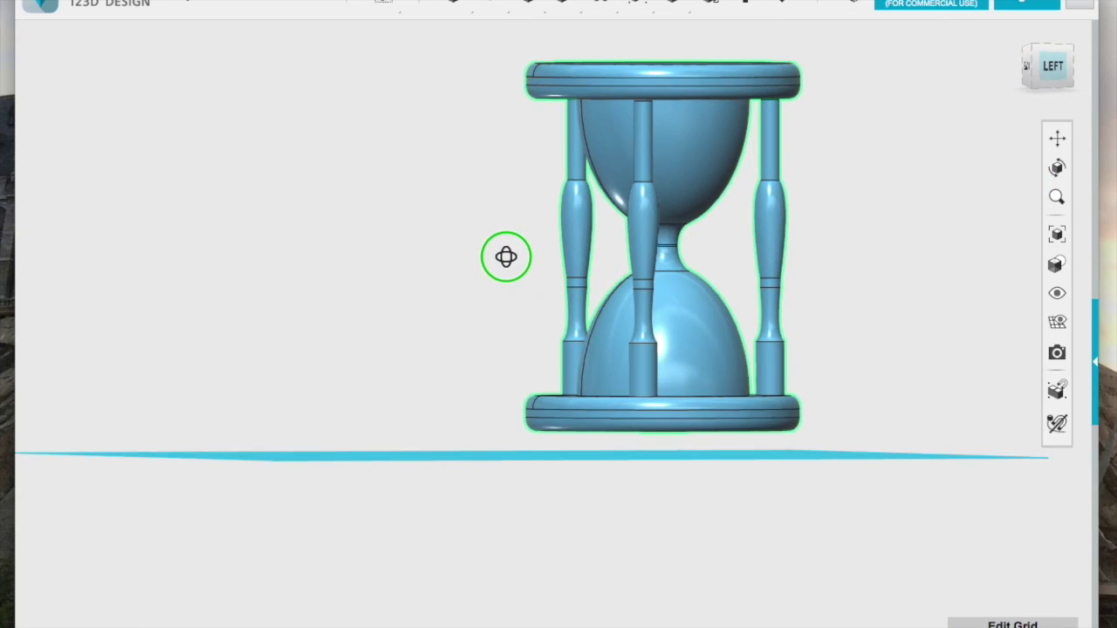